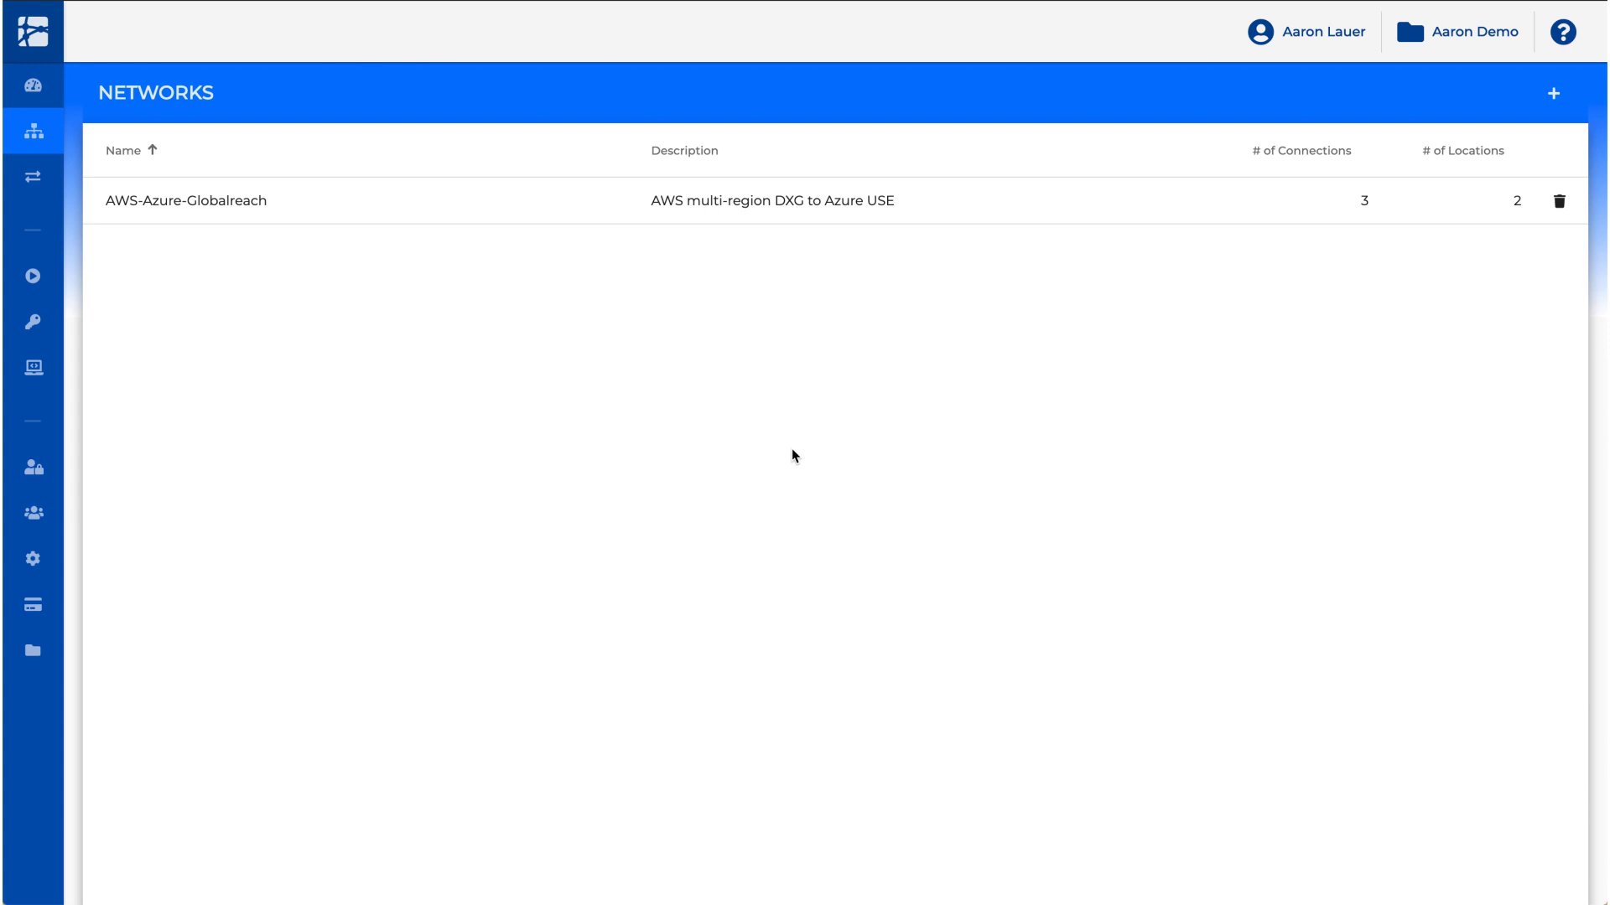
# Step: Create a new Pureport network named 'aws-to-site'
pyautogui.click(1554, 96)
pyautogui.write('aws-')
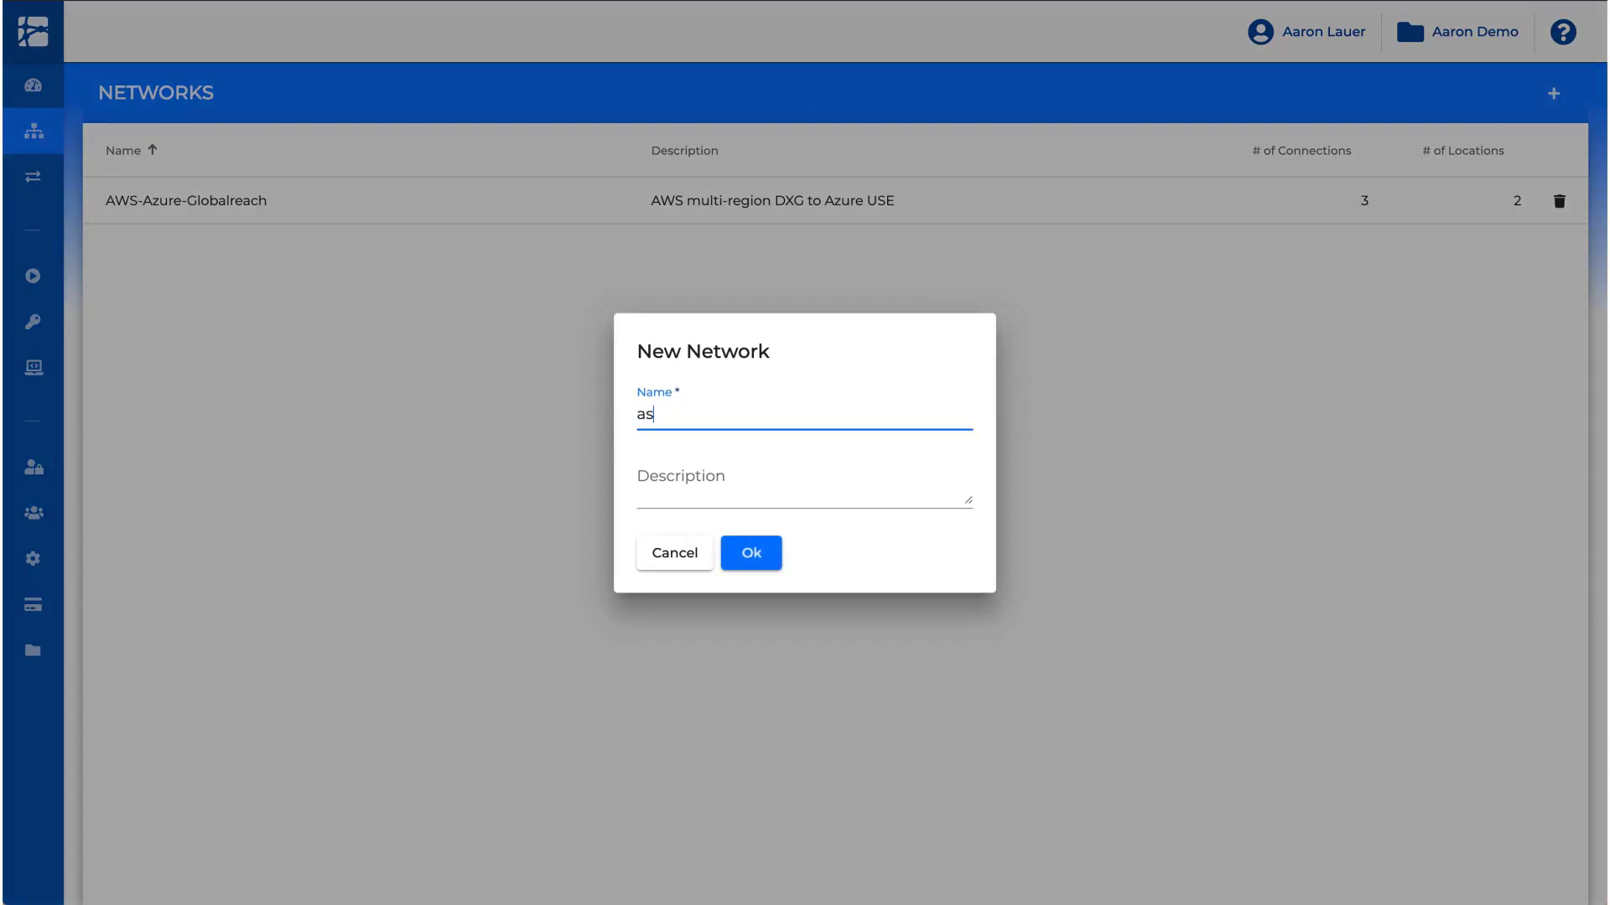
pyautogui.write('to-site')
pyautogui.press('Tab')
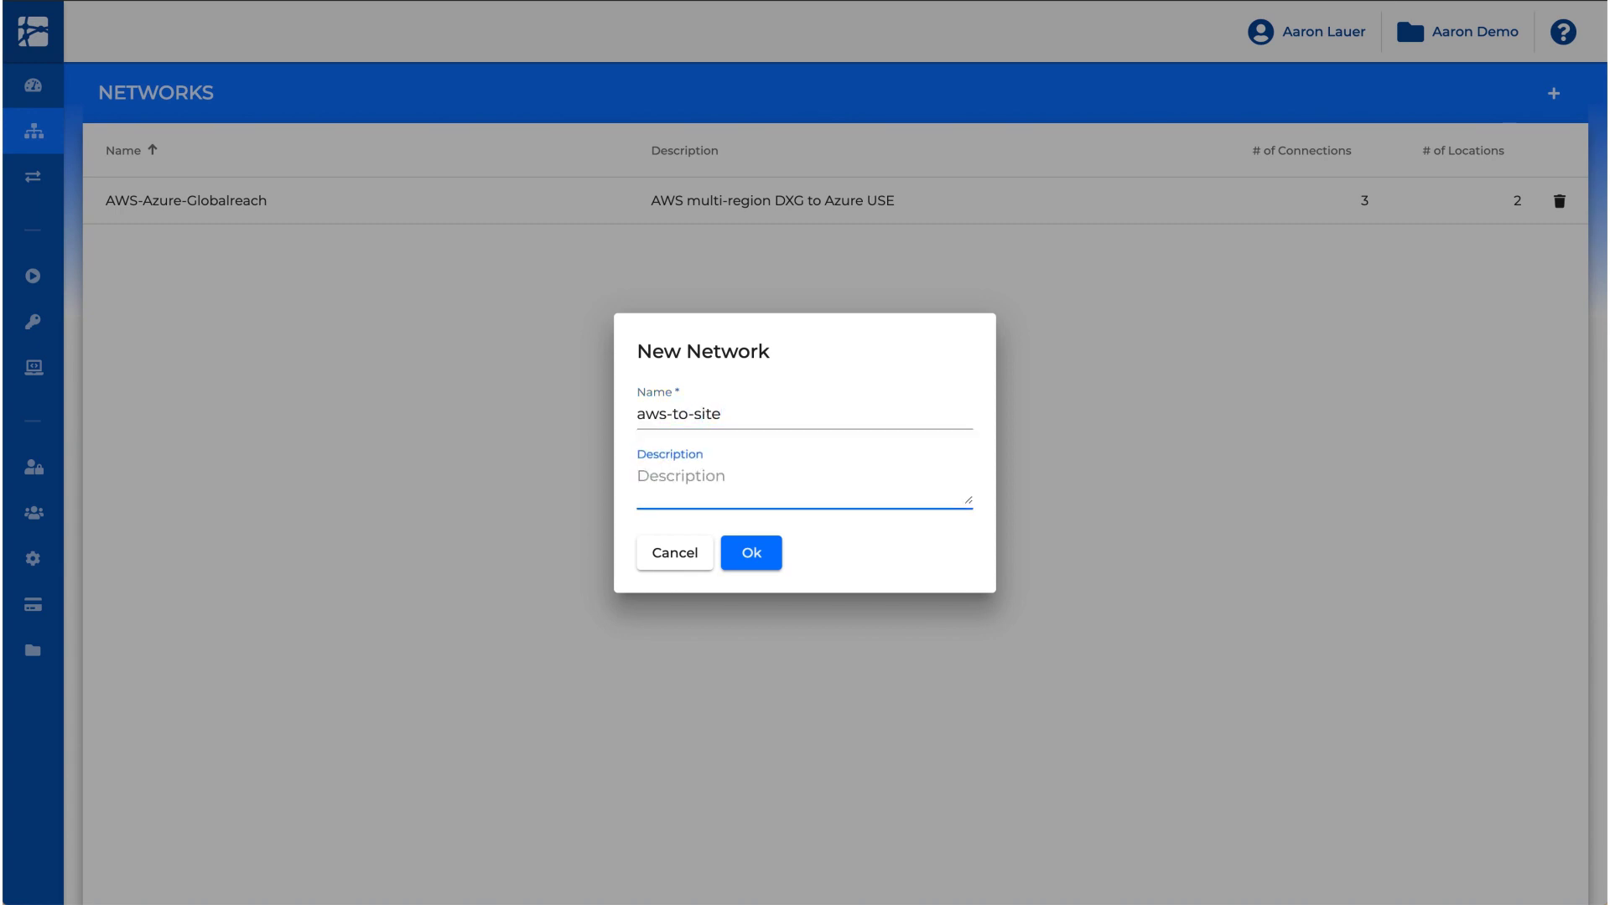
pyautogui.click(751, 554)
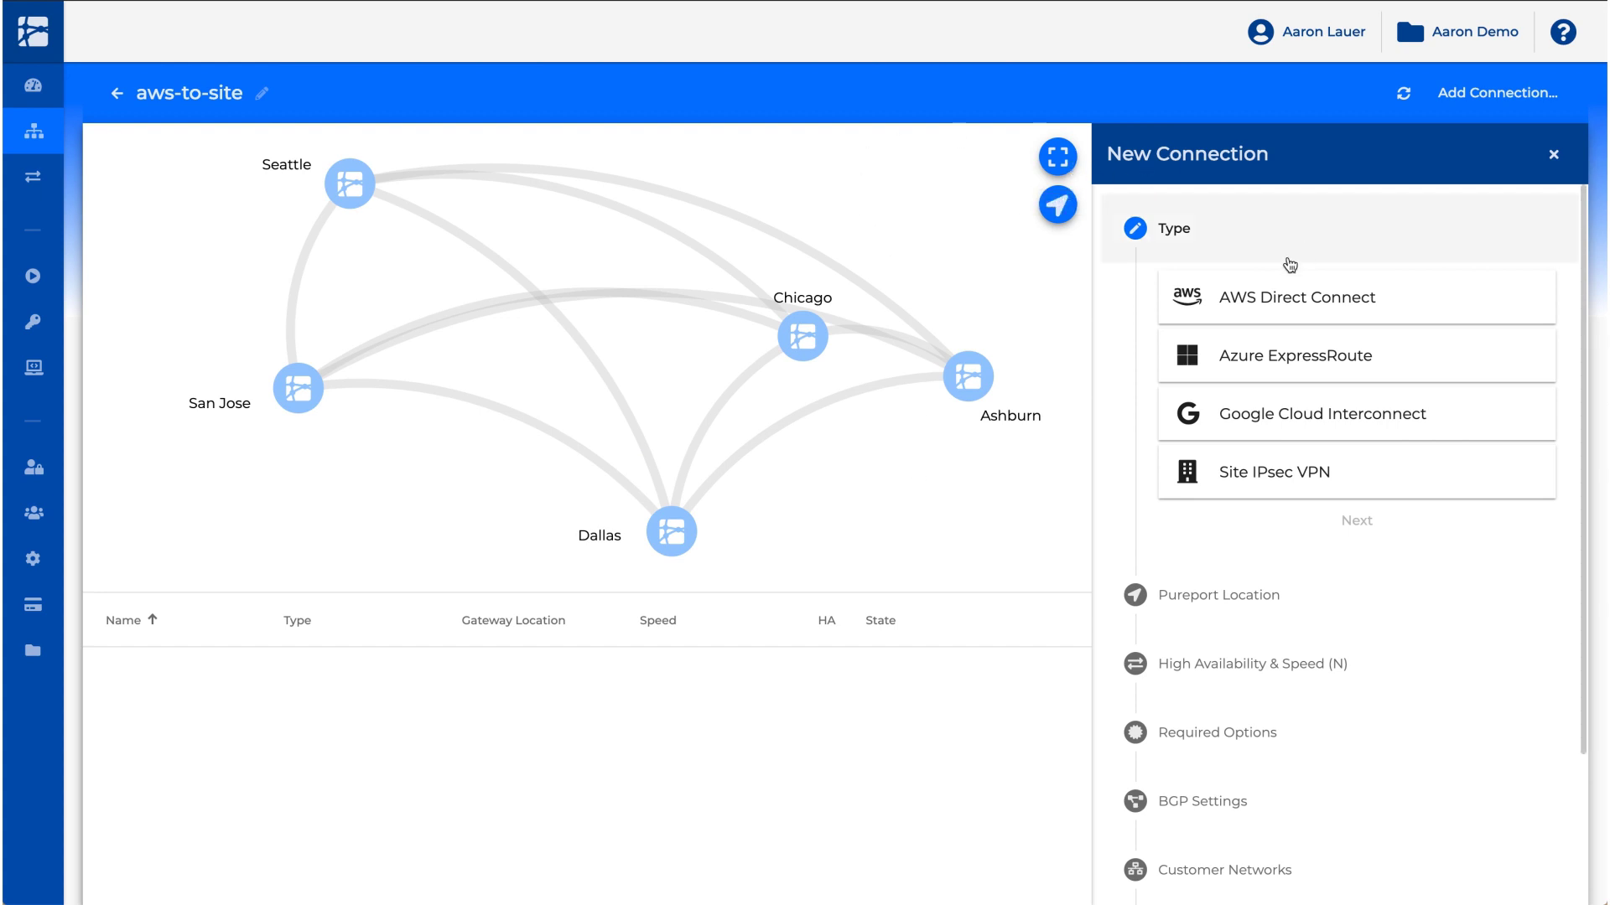
# Step: Choose AWS Direct Connect as the connection type in cloud region us-west-1
pyautogui.click(1266, 307)
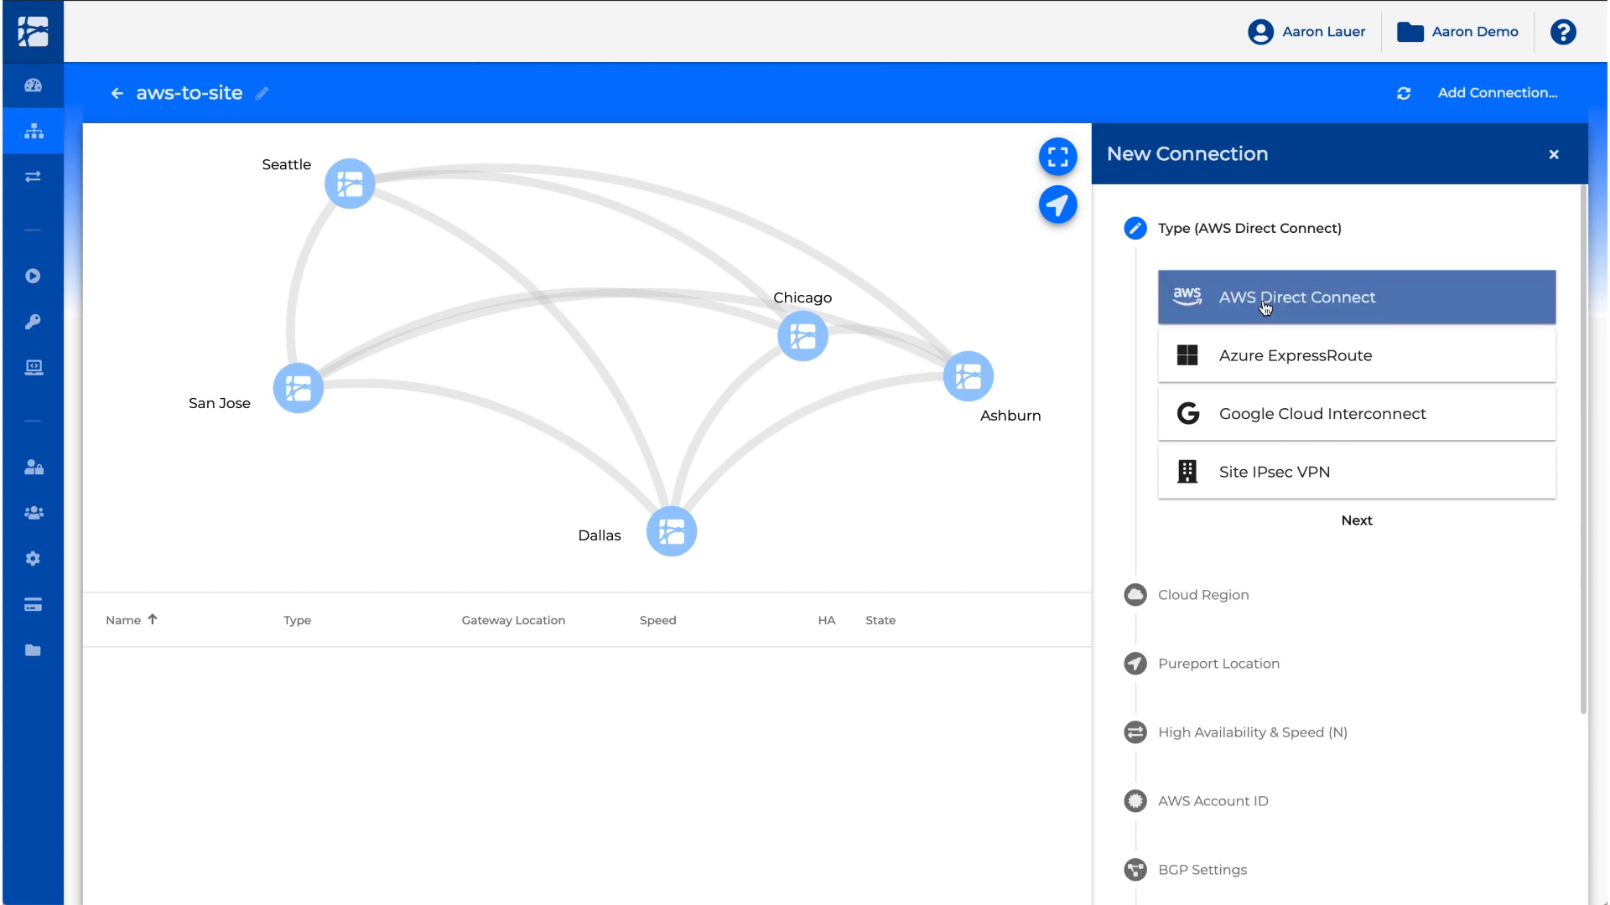
pyautogui.click(1363, 521)
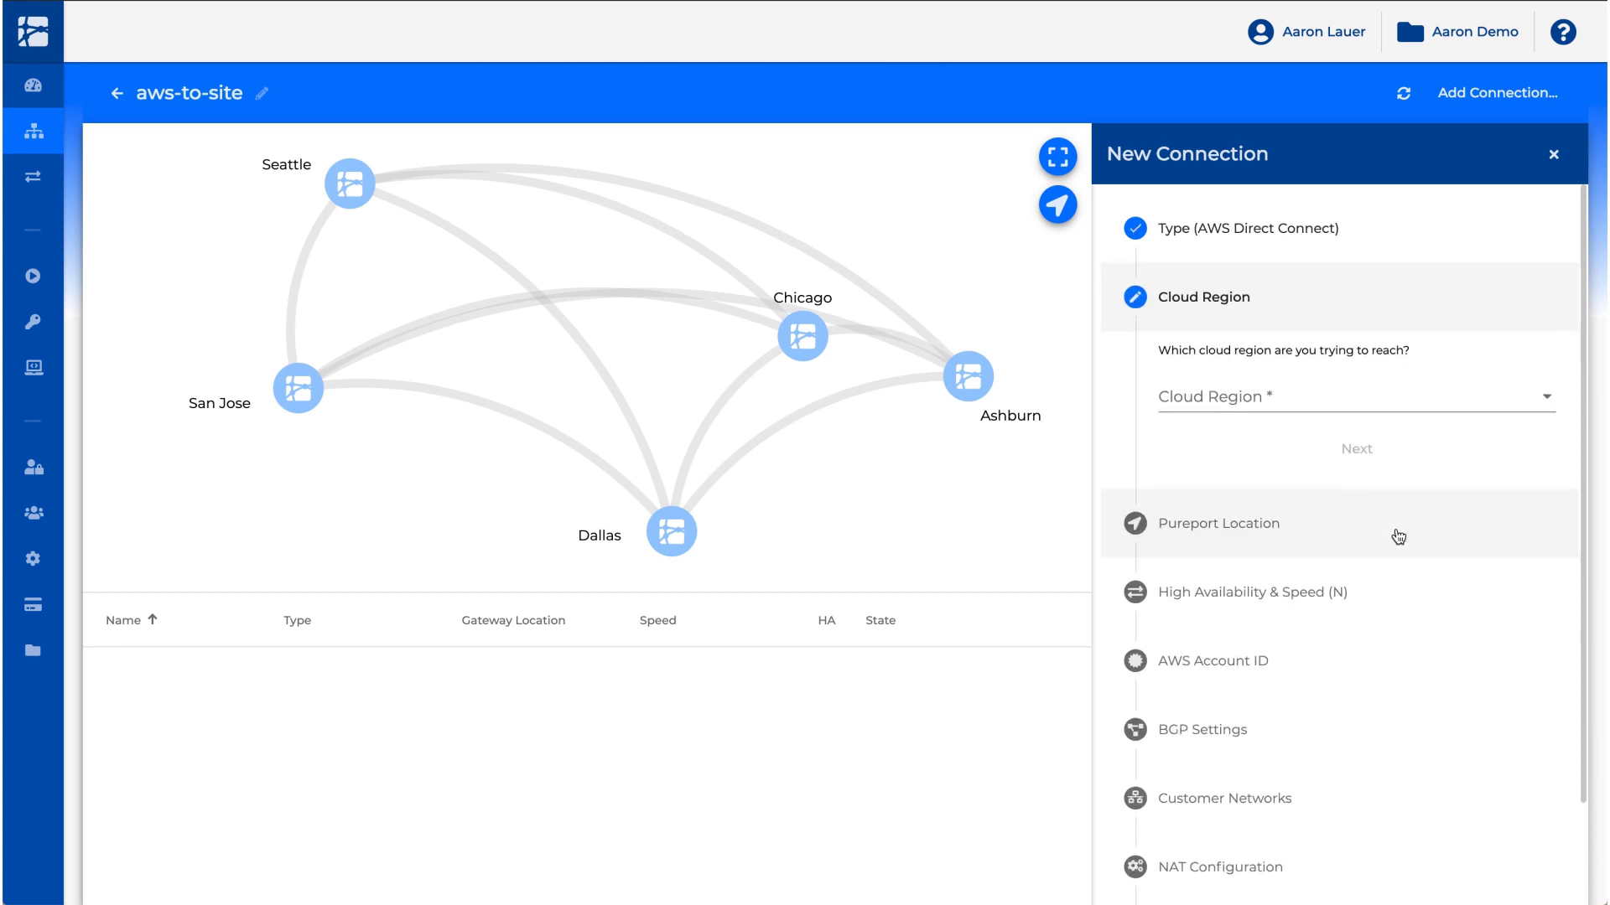
pyautogui.click(1226, 401)
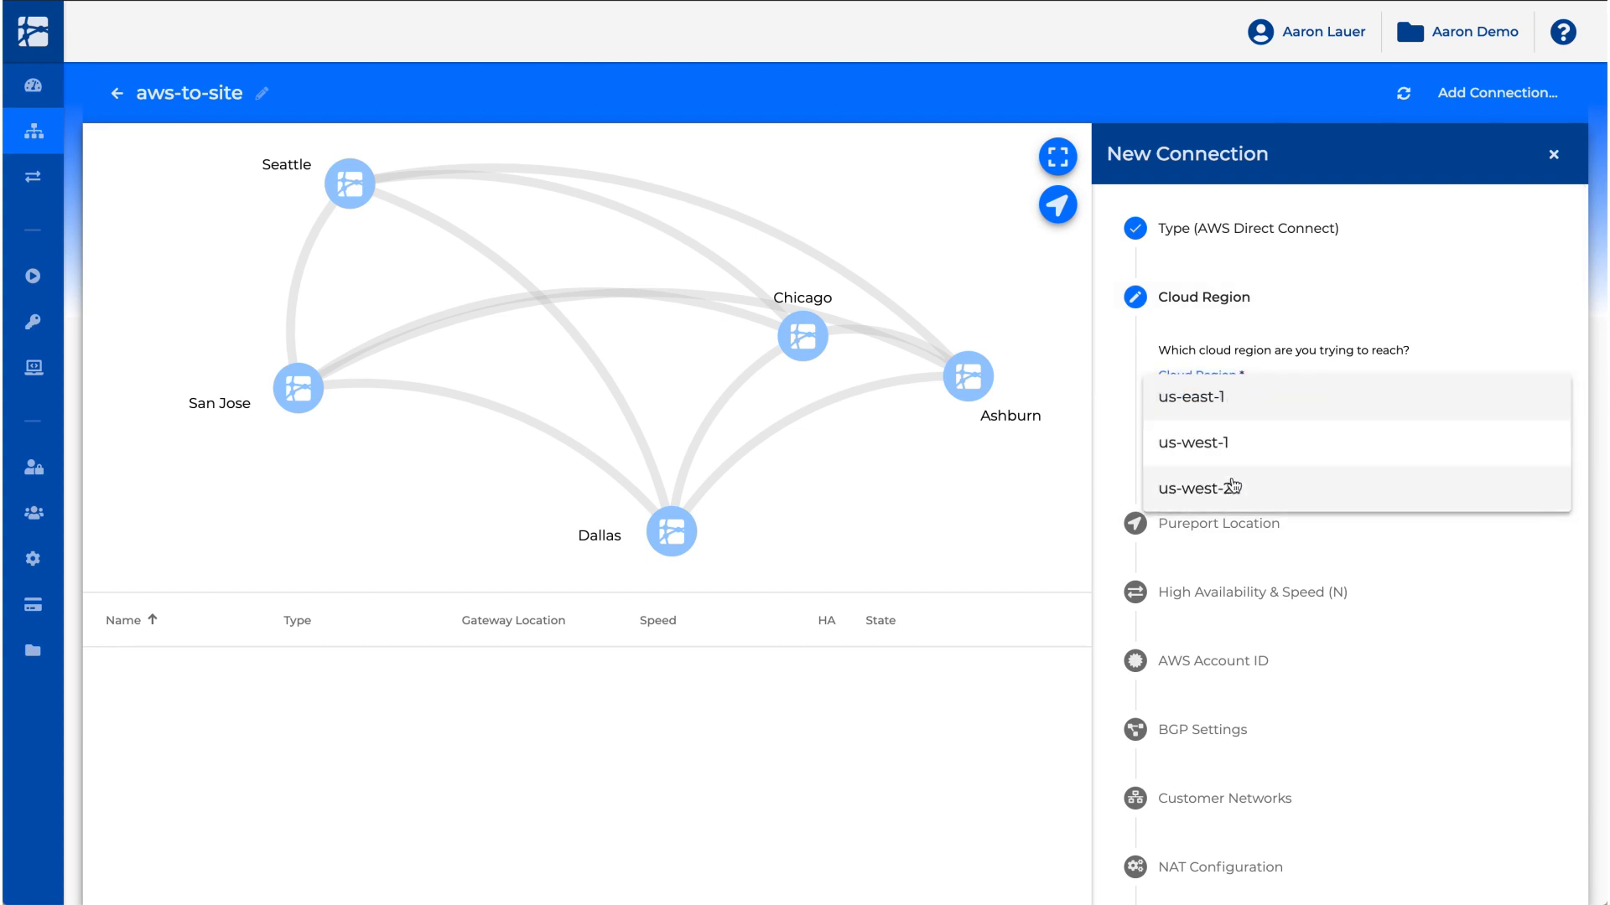
pyautogui.click(1200, 456)
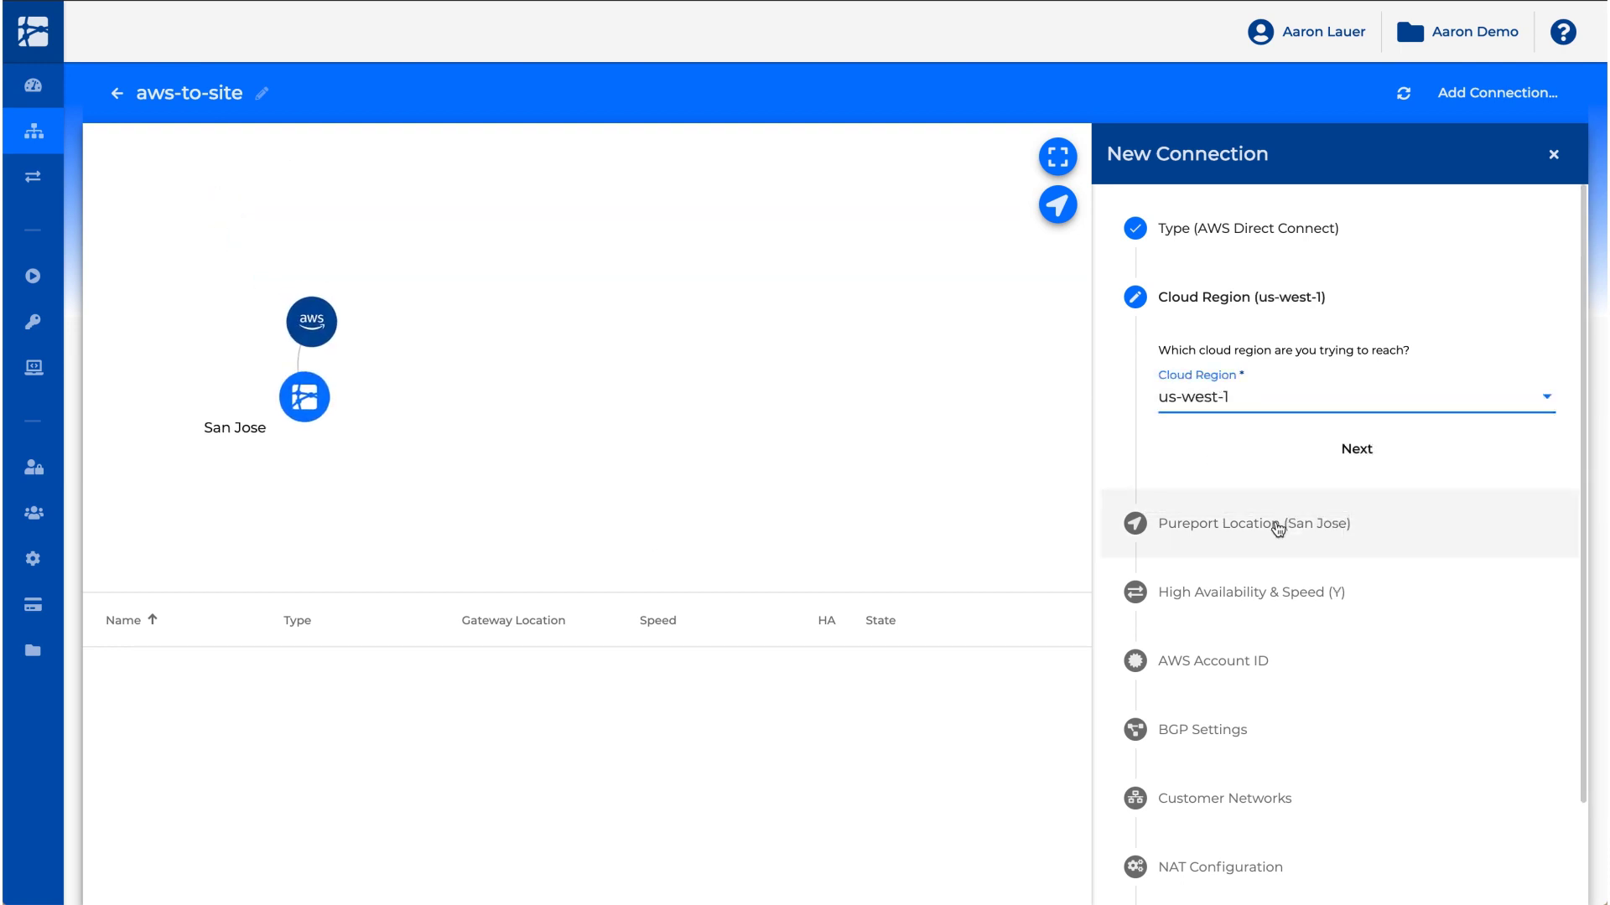
pyautogui.click(1354, 450)
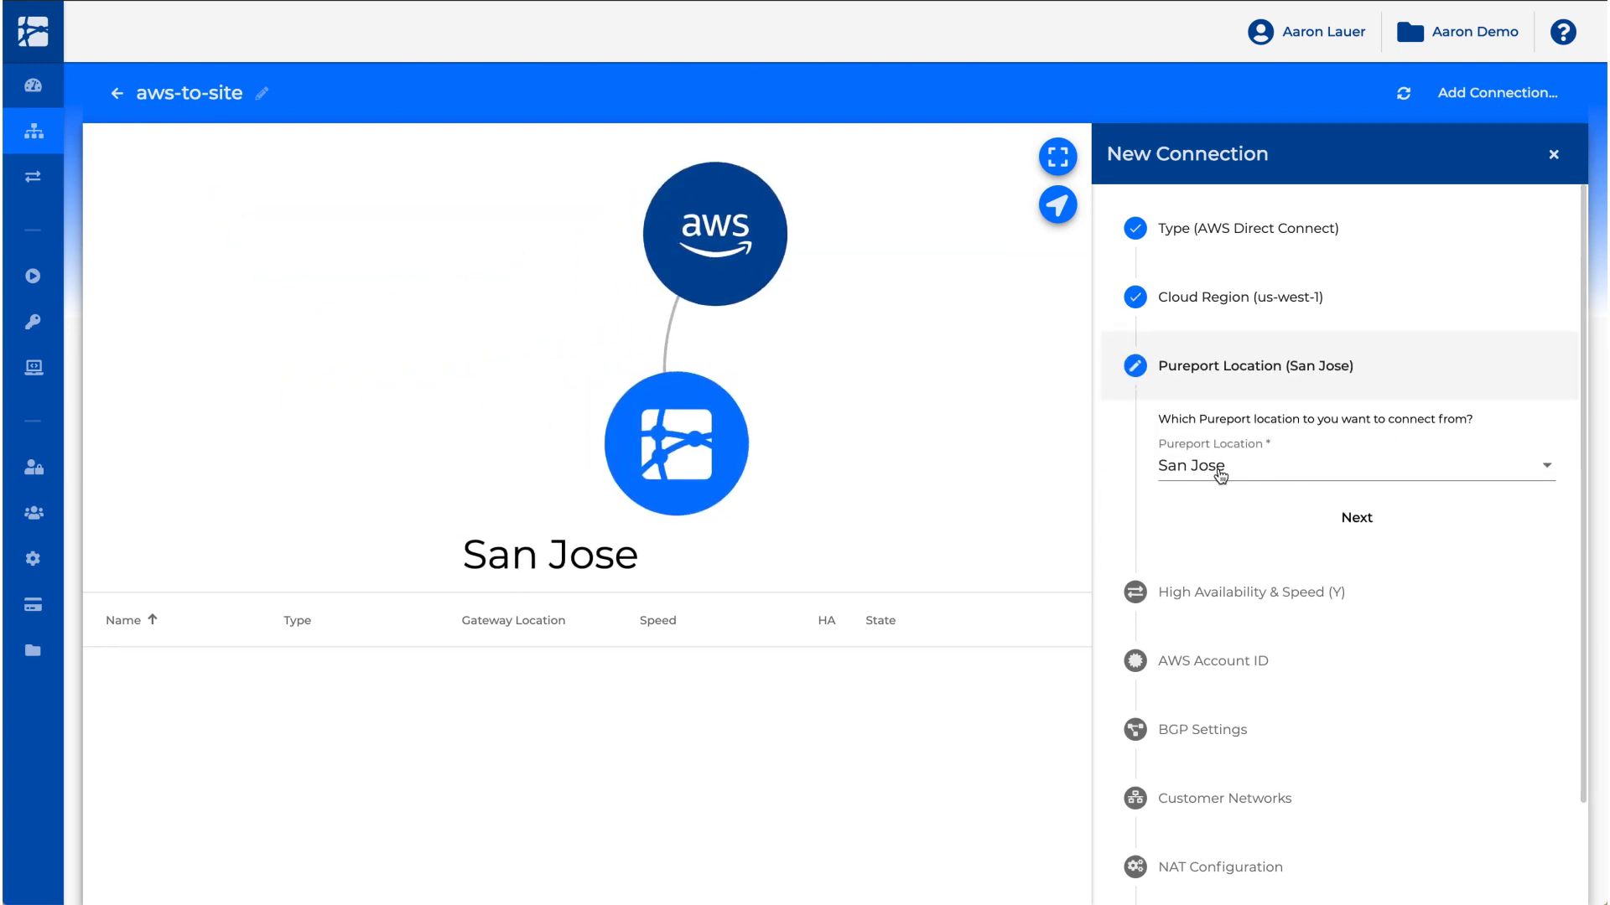
# Step: Keep San Jose as the location and set high availability at 50Mbps
pyautogui.click(1360, 516)
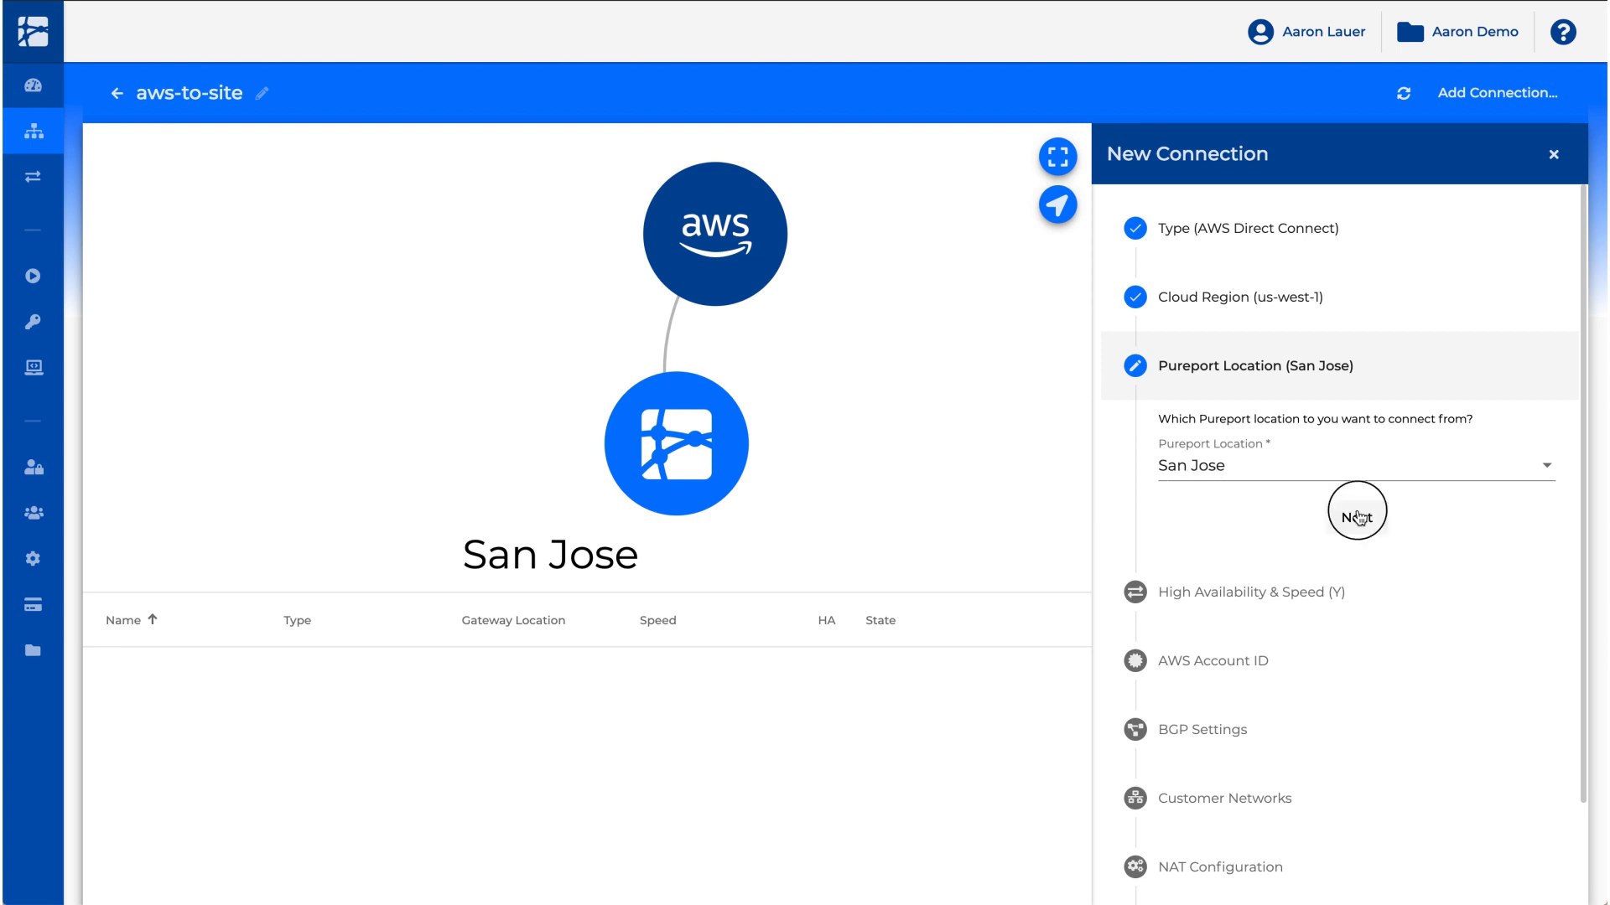
pyautogui.click(1240, 564)
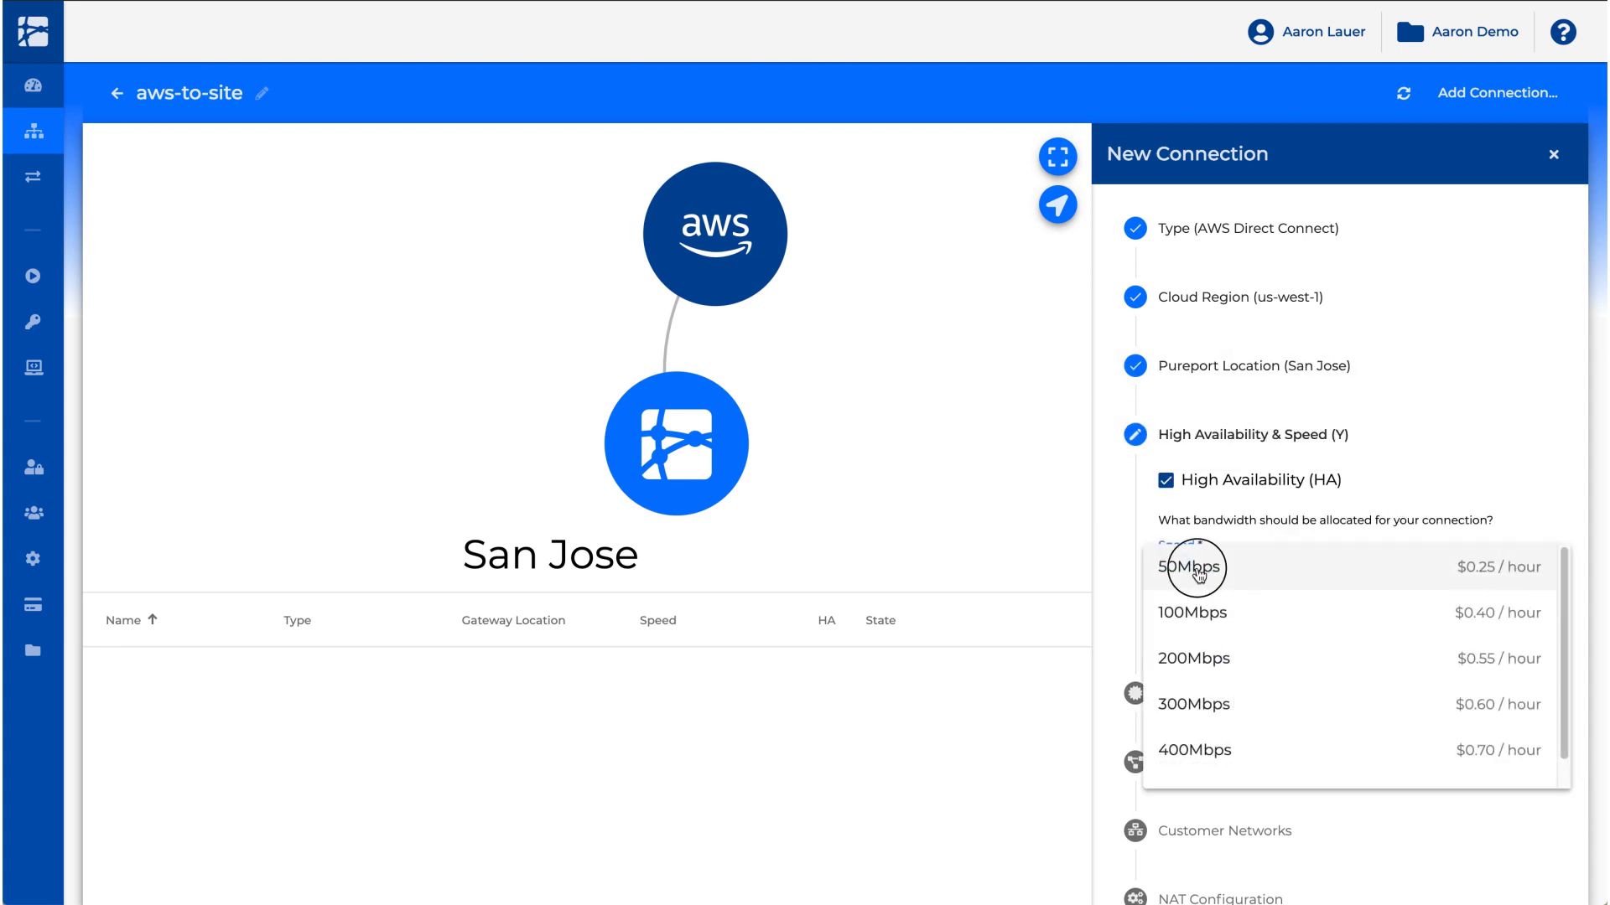
pyautogui.click(1197, 570)
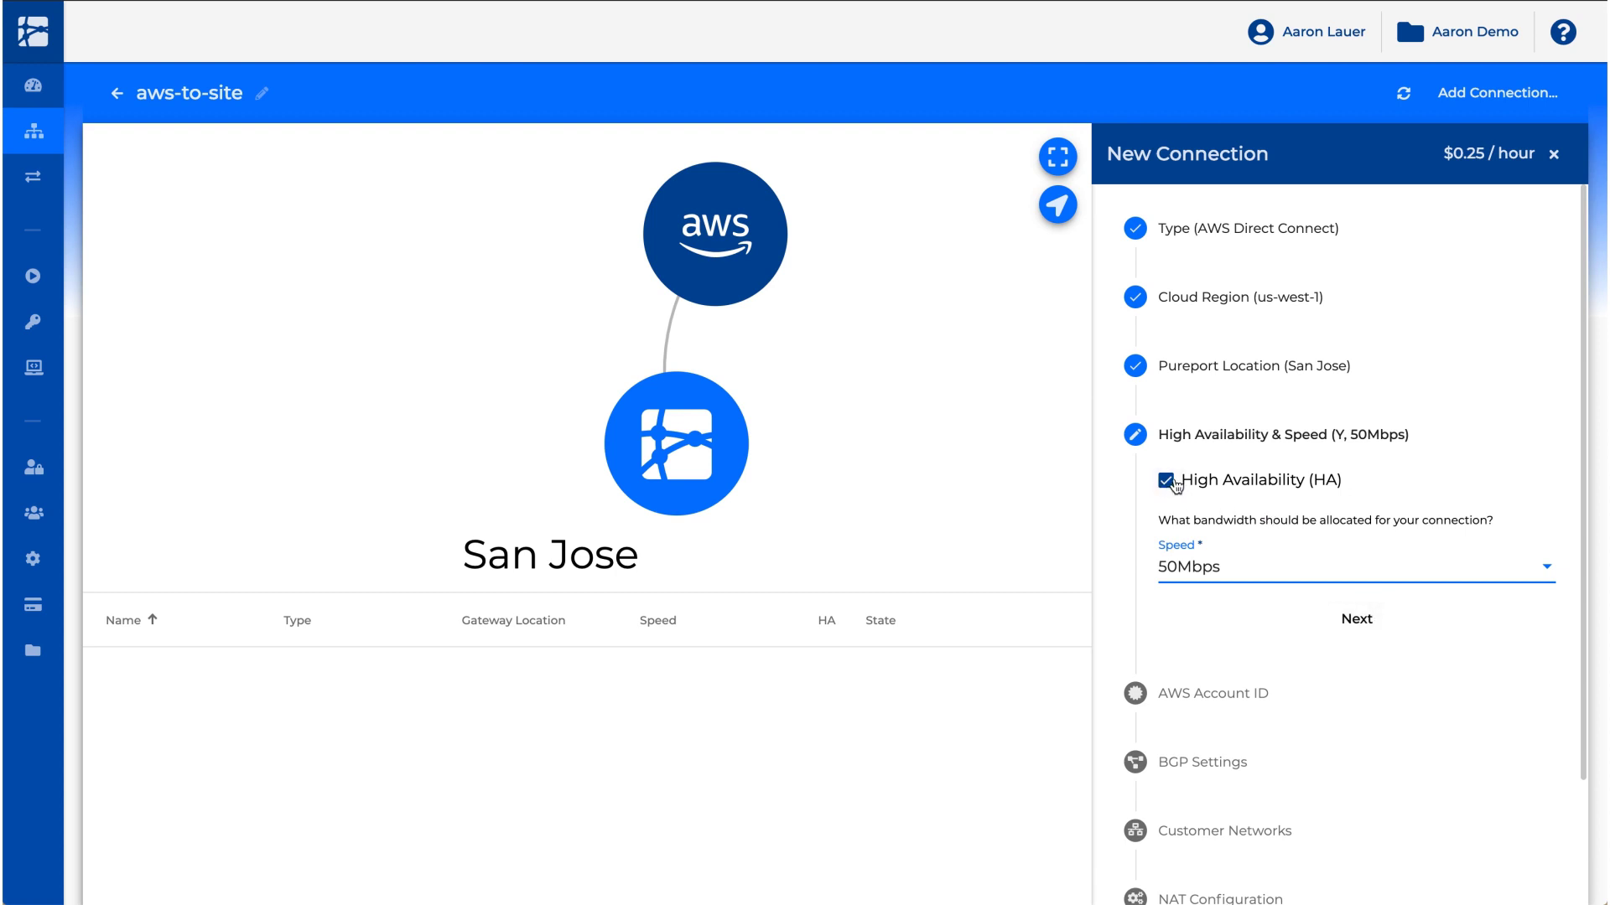
pyautogui.click(1364, 622)
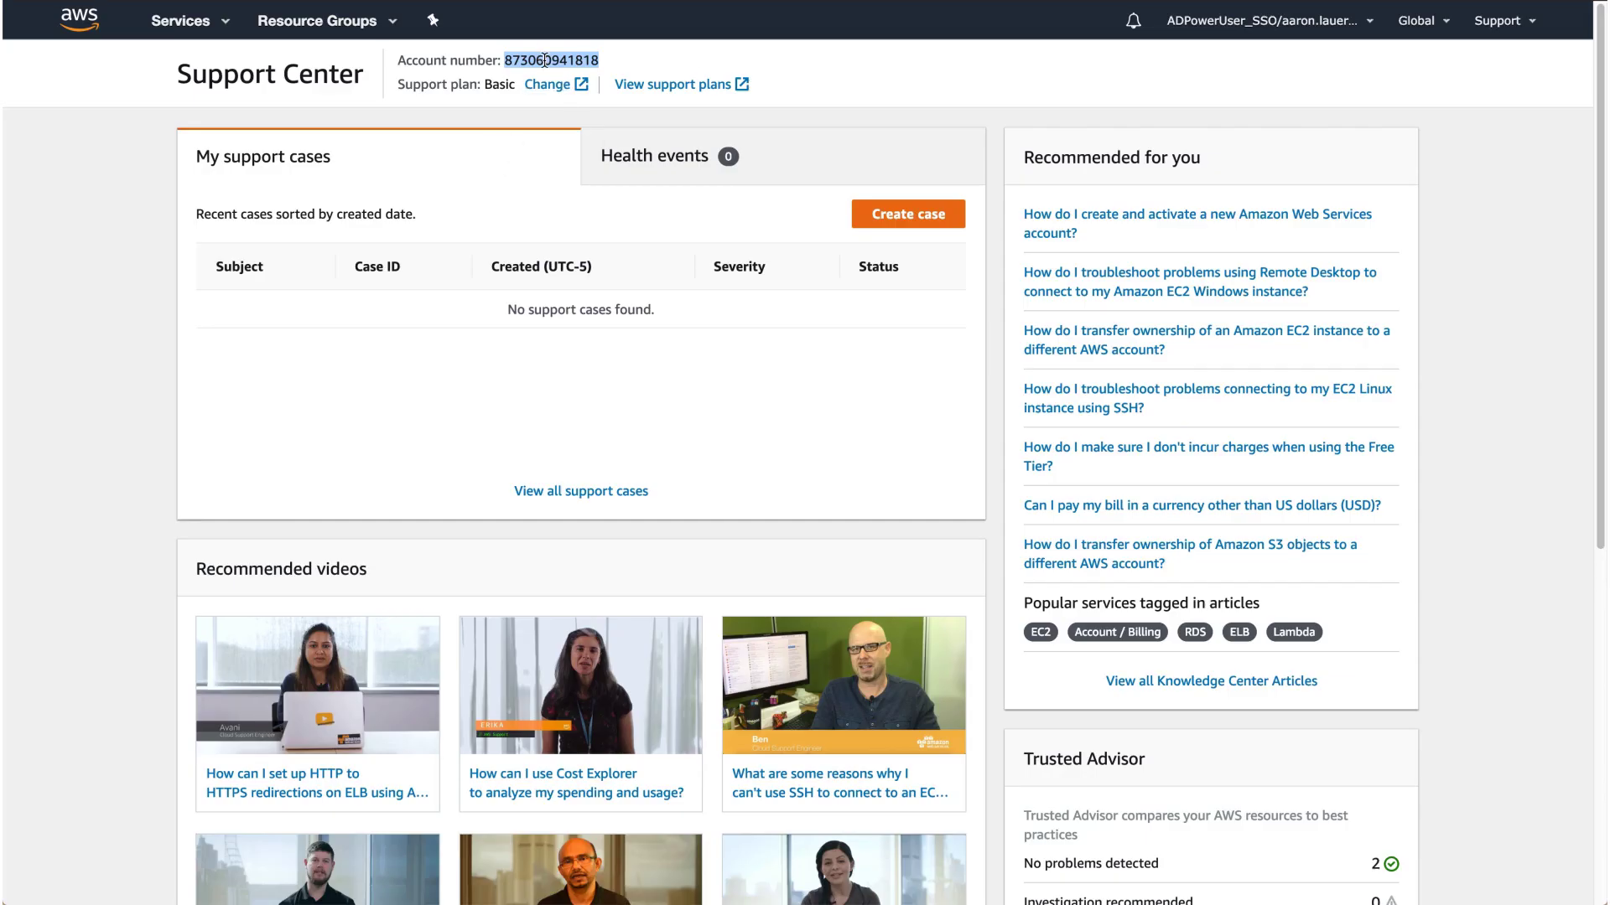
# Step: Copy the AWS account number and paste it as the AWS Account Id
pyautogui.rightClick(545, 61)
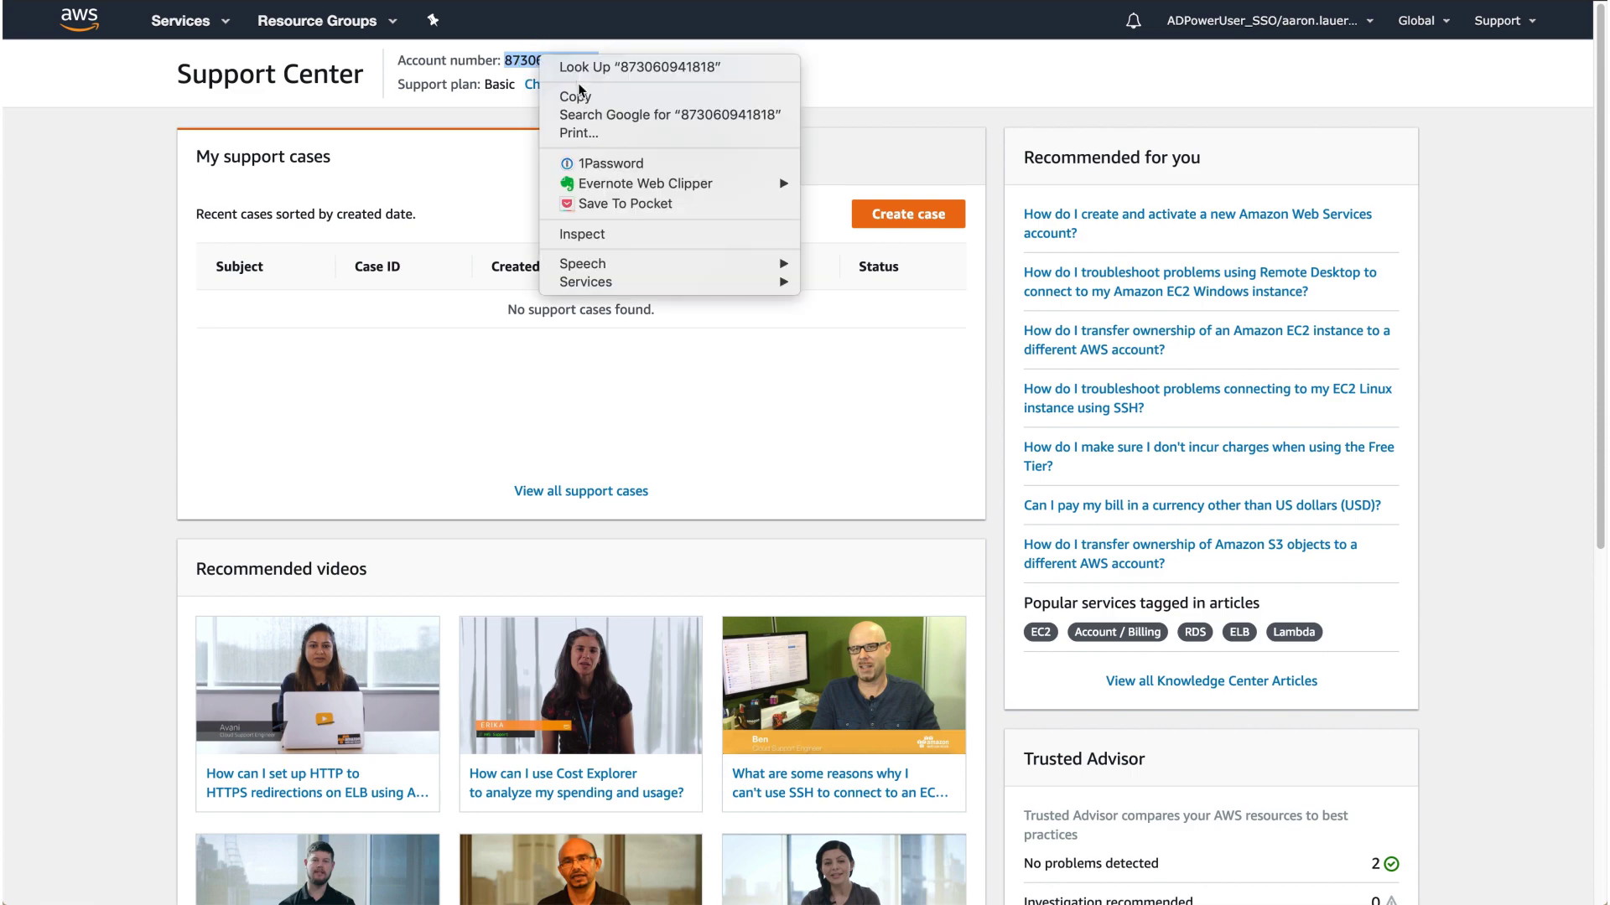
pyautogui.click(570, 97)
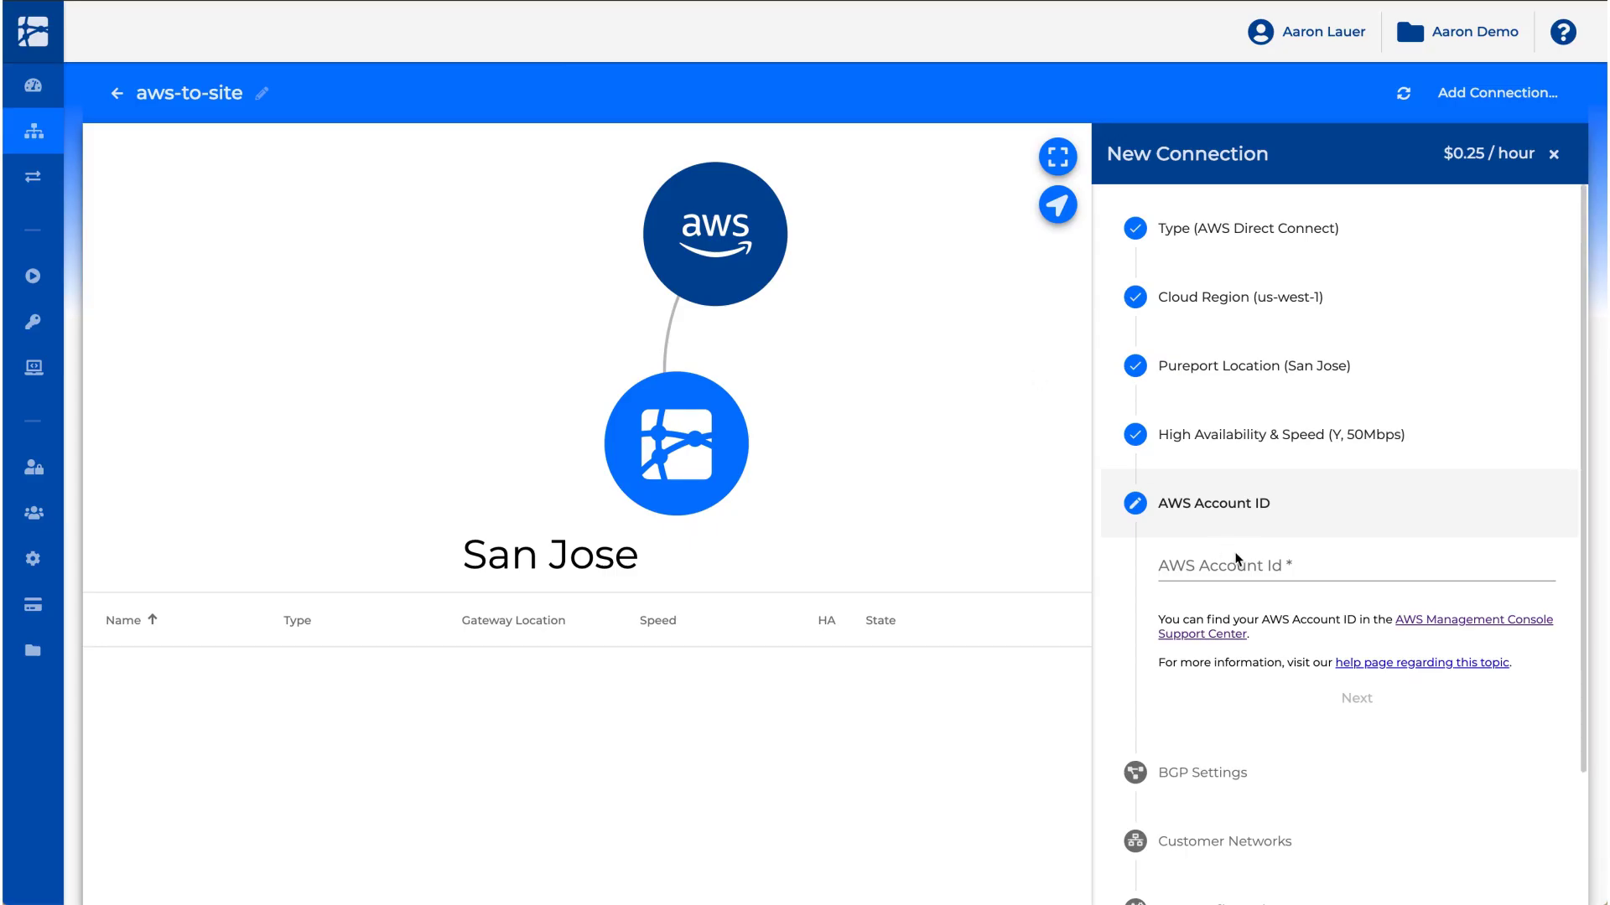
pyautogui.click(1243, 565)
pyautogui.press('super+v')
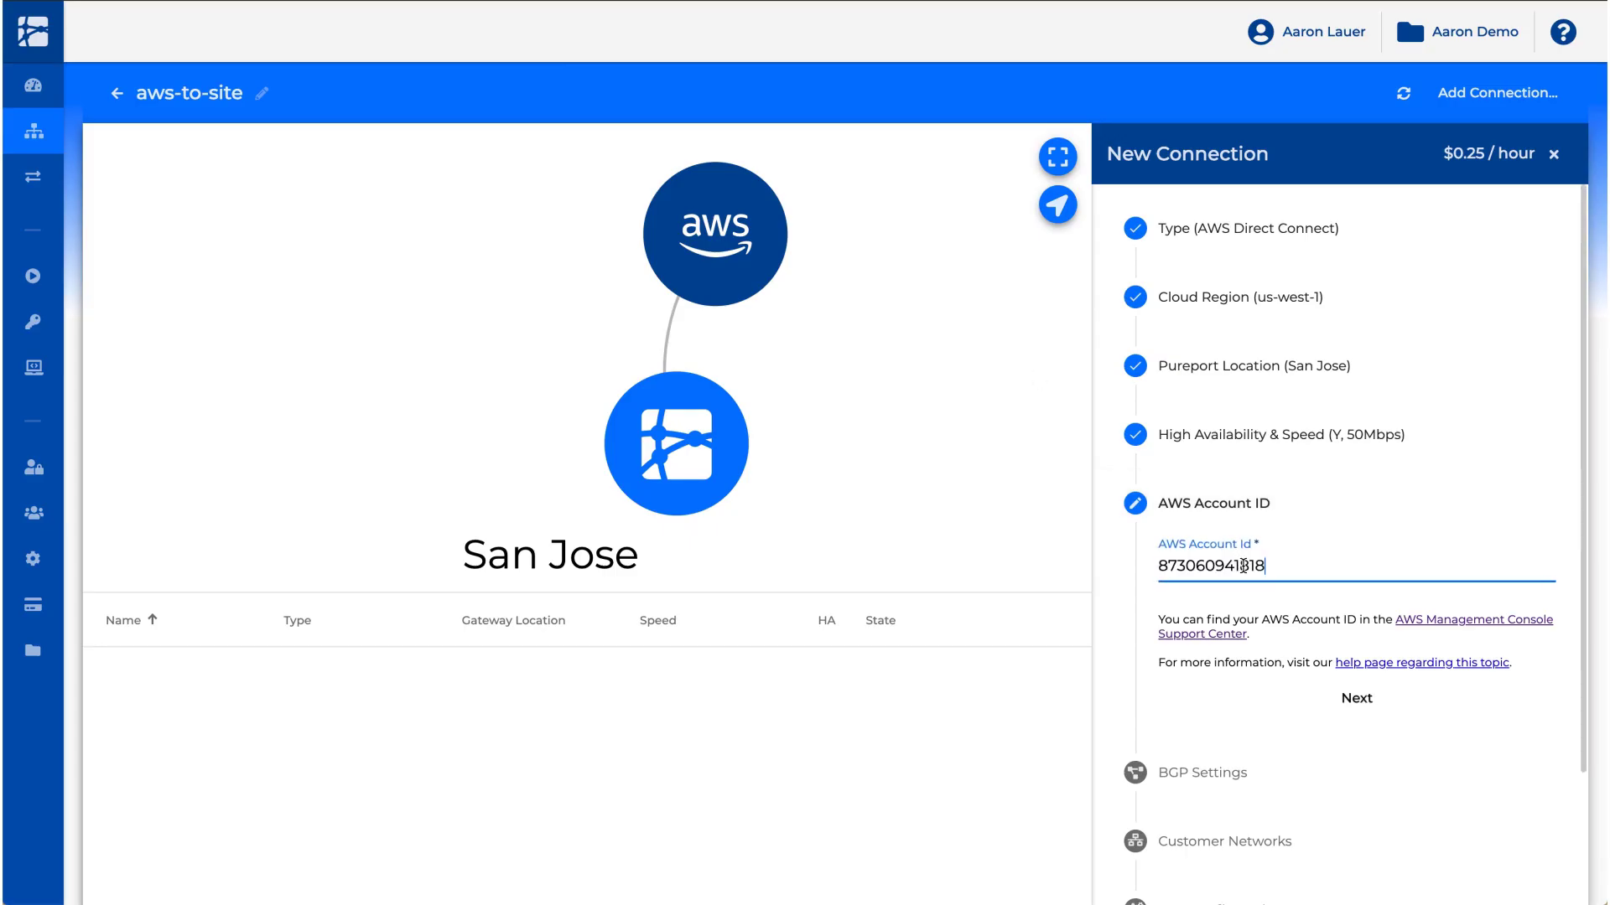
pyautogui.click(1357, 698)
# Step: Keep the customer ASN at 64512 in the BGP settings
pyautogui.click(1223, 634)
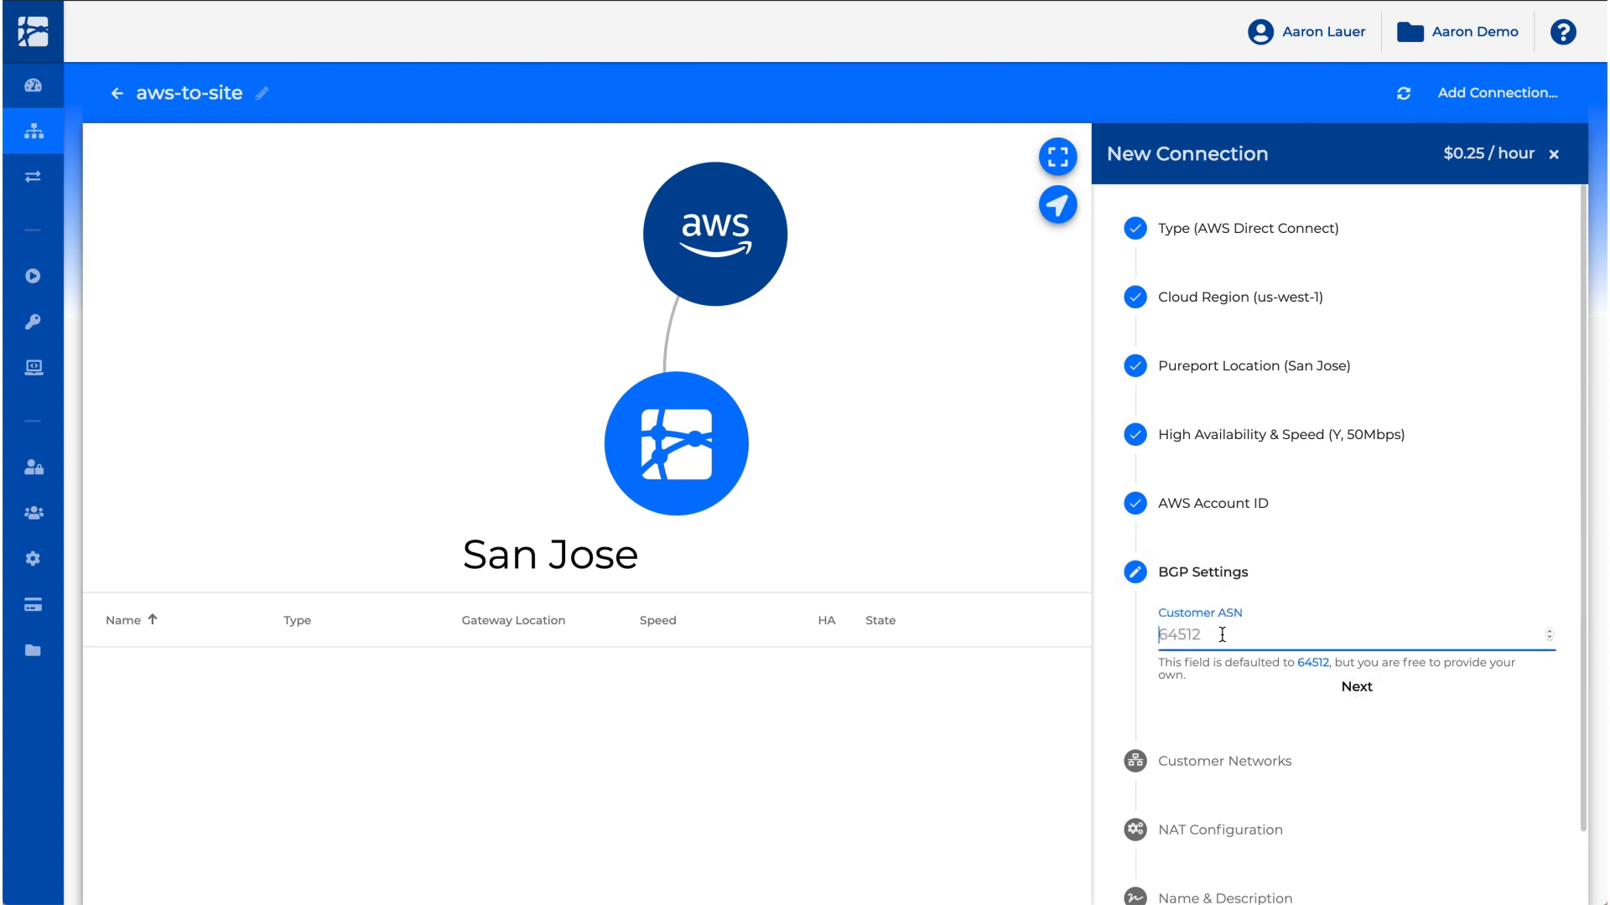
pyautogui.write('64512')
pyautogui.click(1358, 690)
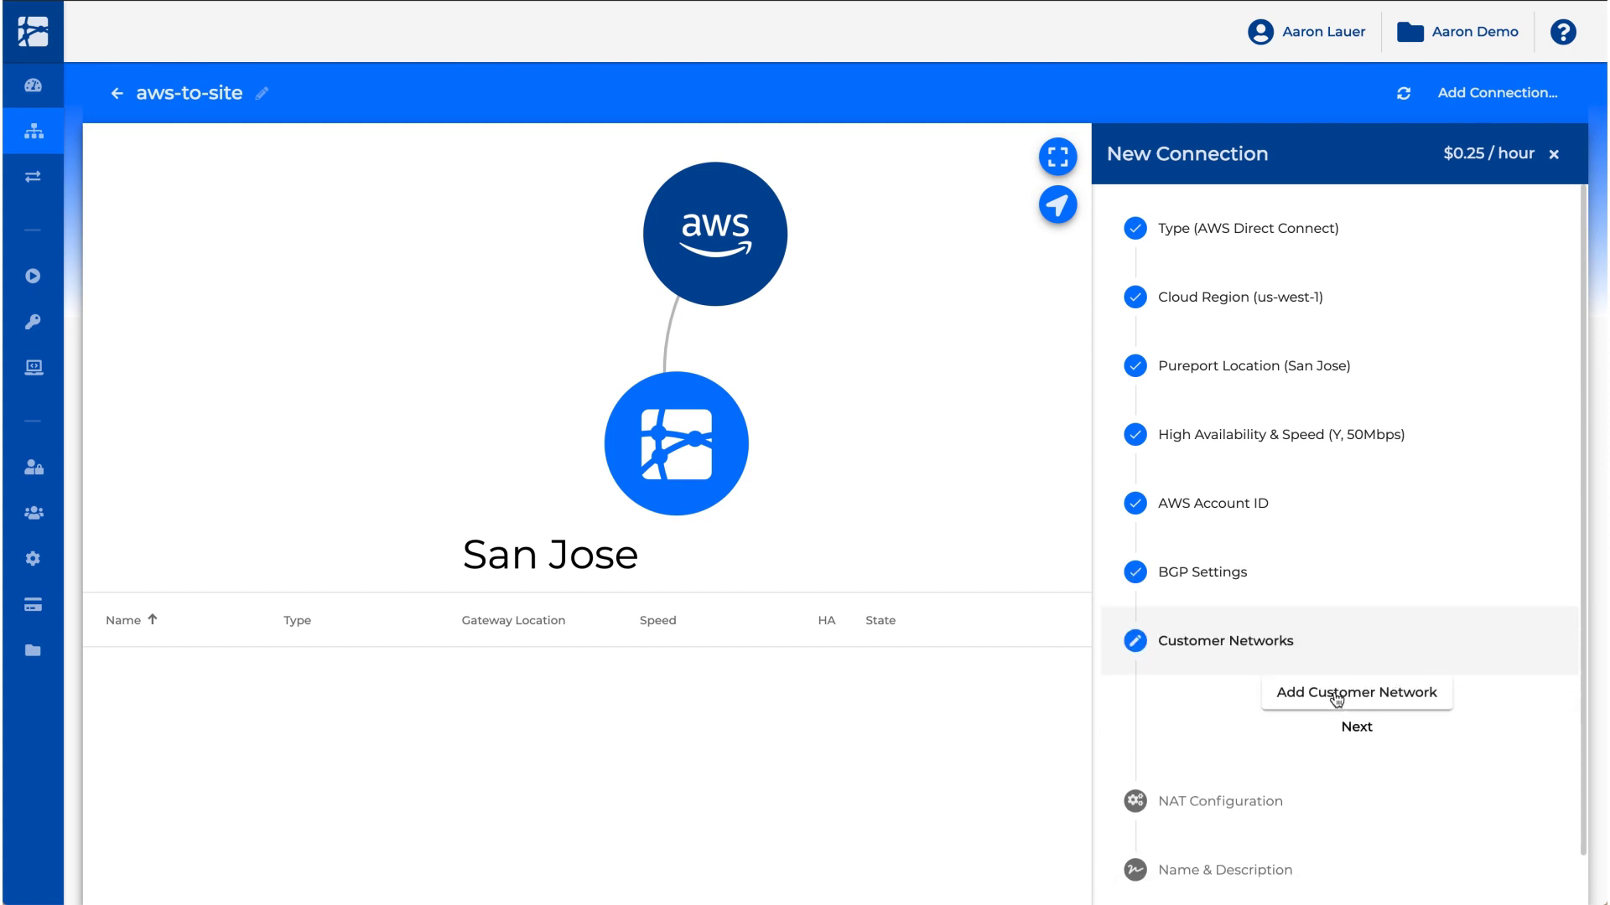
# Step: Add customer network 10.1.0.0/24 named 'aws vpc', leaving NAT disabled
pyautogui.click(1331, 698)
pyautogui.click(1222, 702)
pyautogui.write('10.1.0.0')
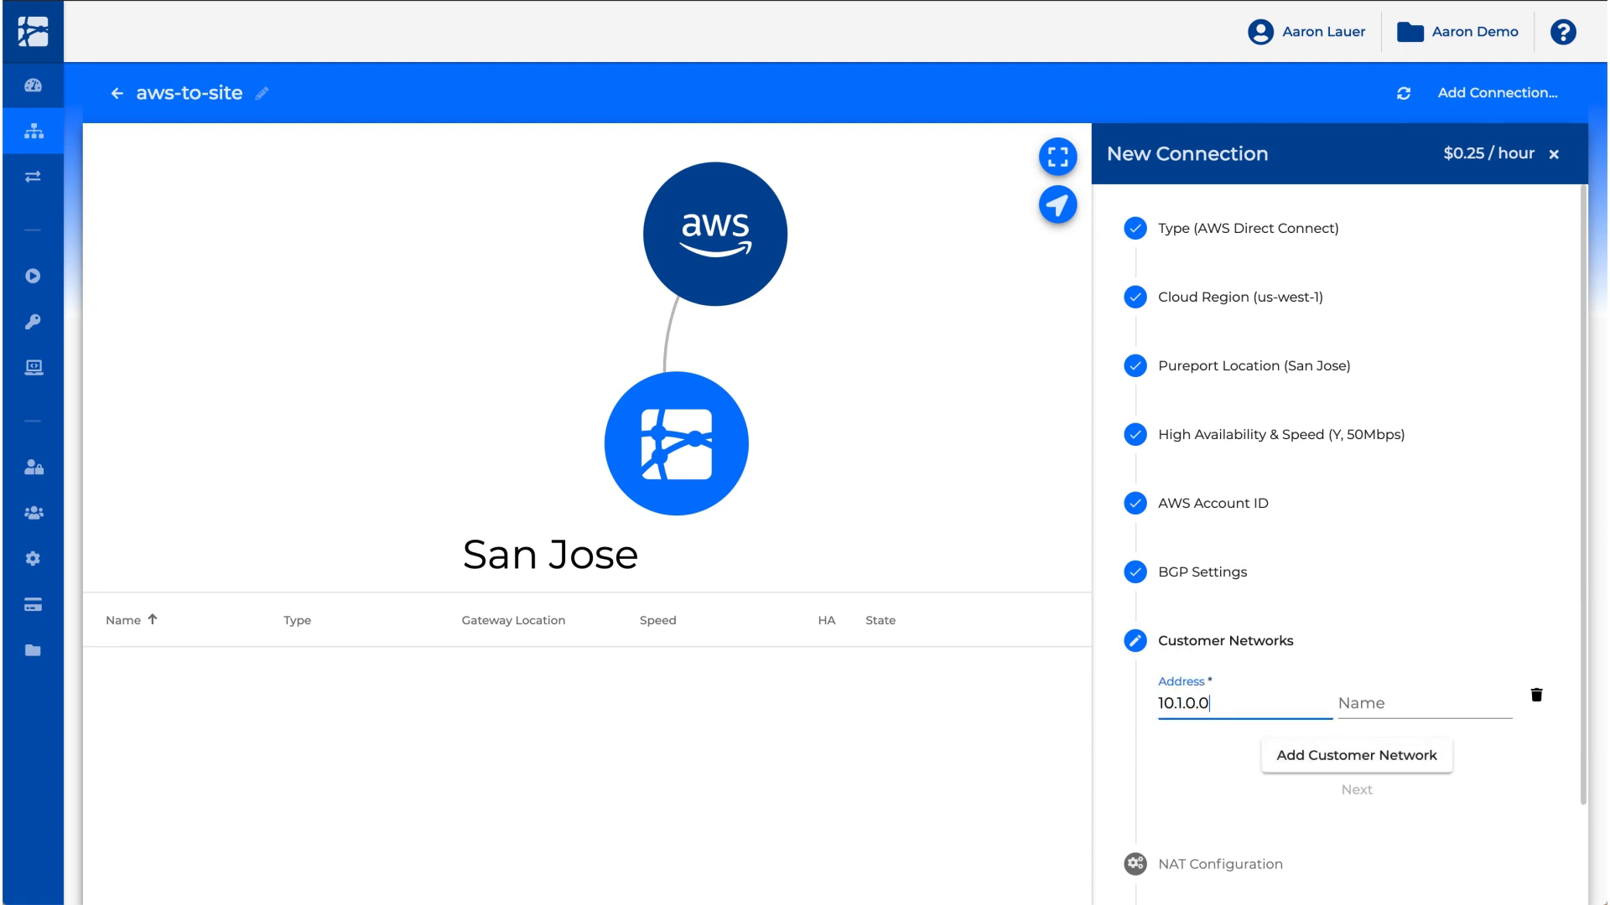
pyautogui.write('/24')
pyautogui.press('Tab')
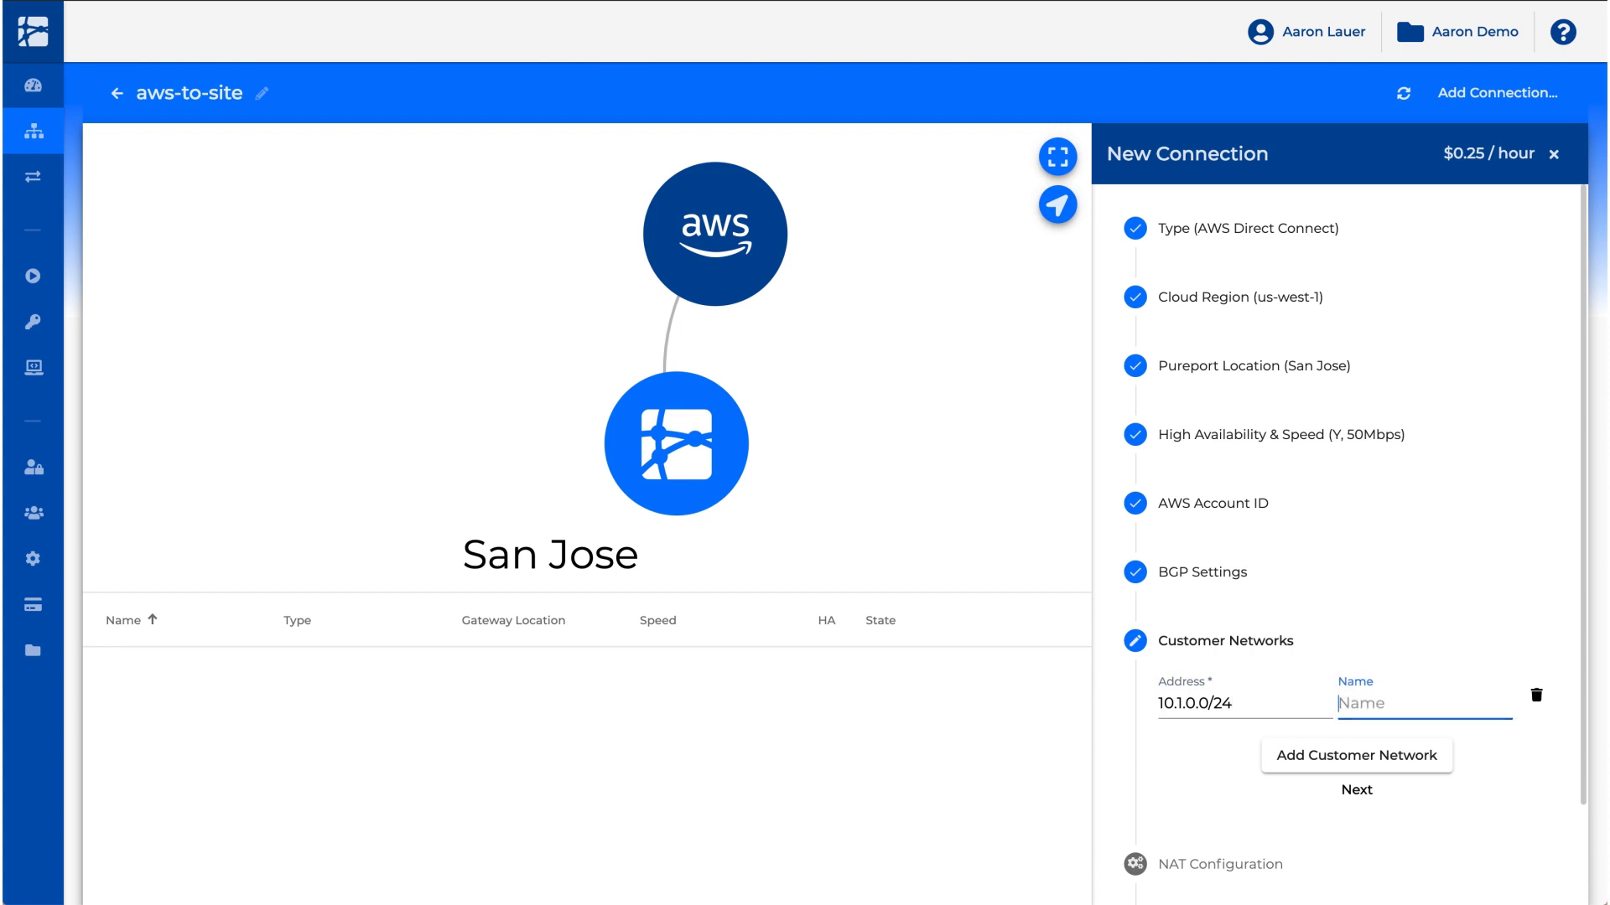
pyautogui.write('aws vpc')
pyautogui.click(1357, 793)
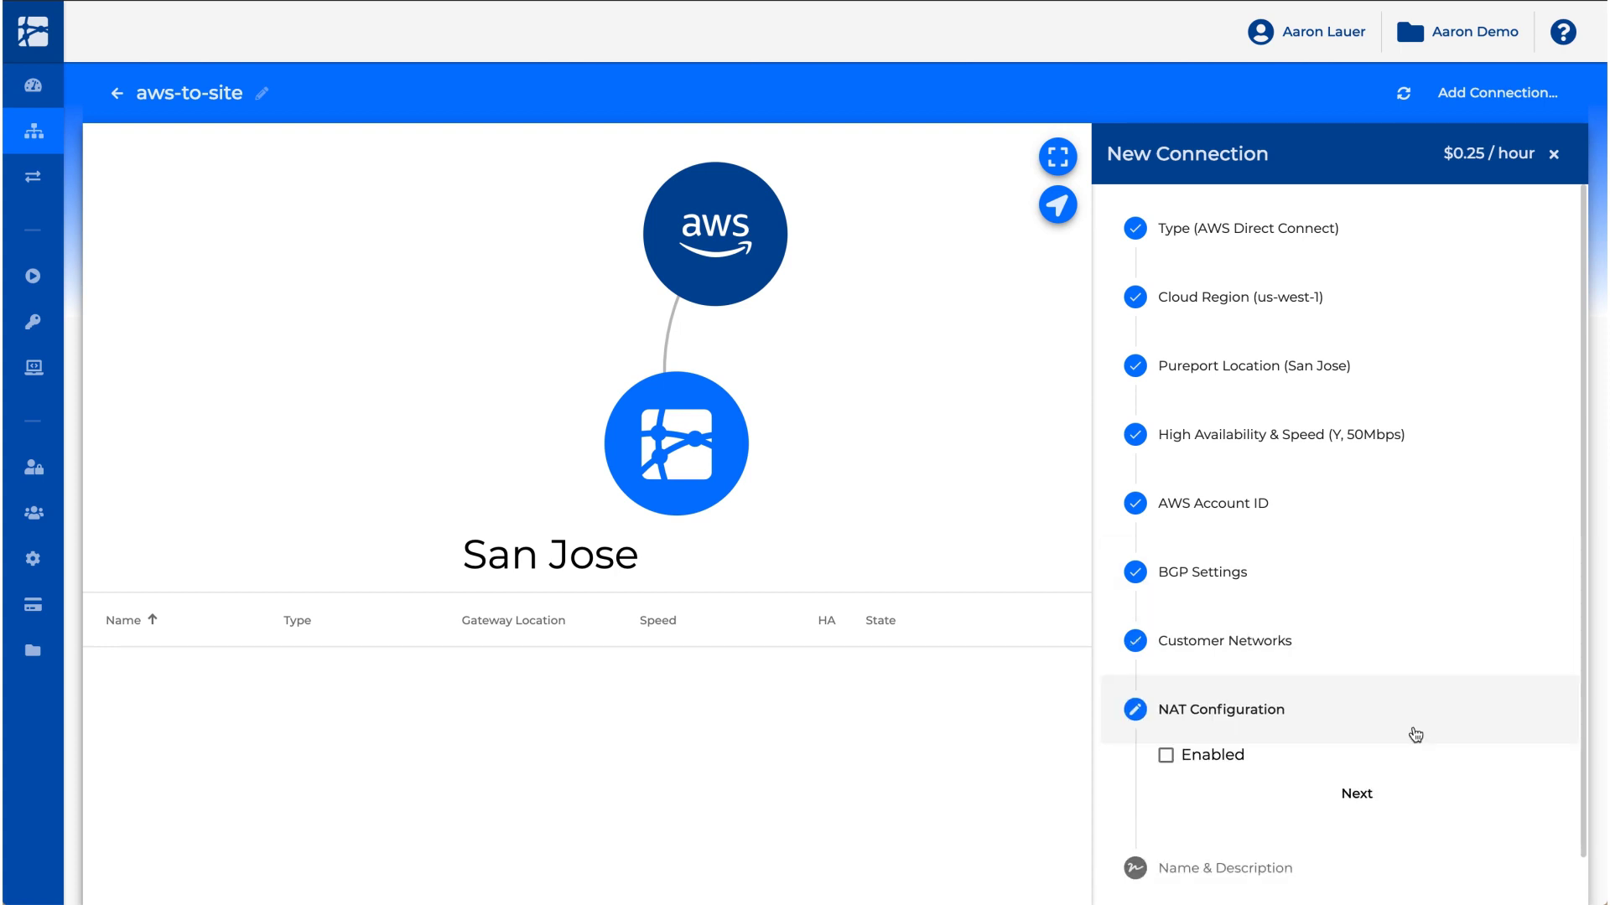
pyautogui.click(1359, 794)
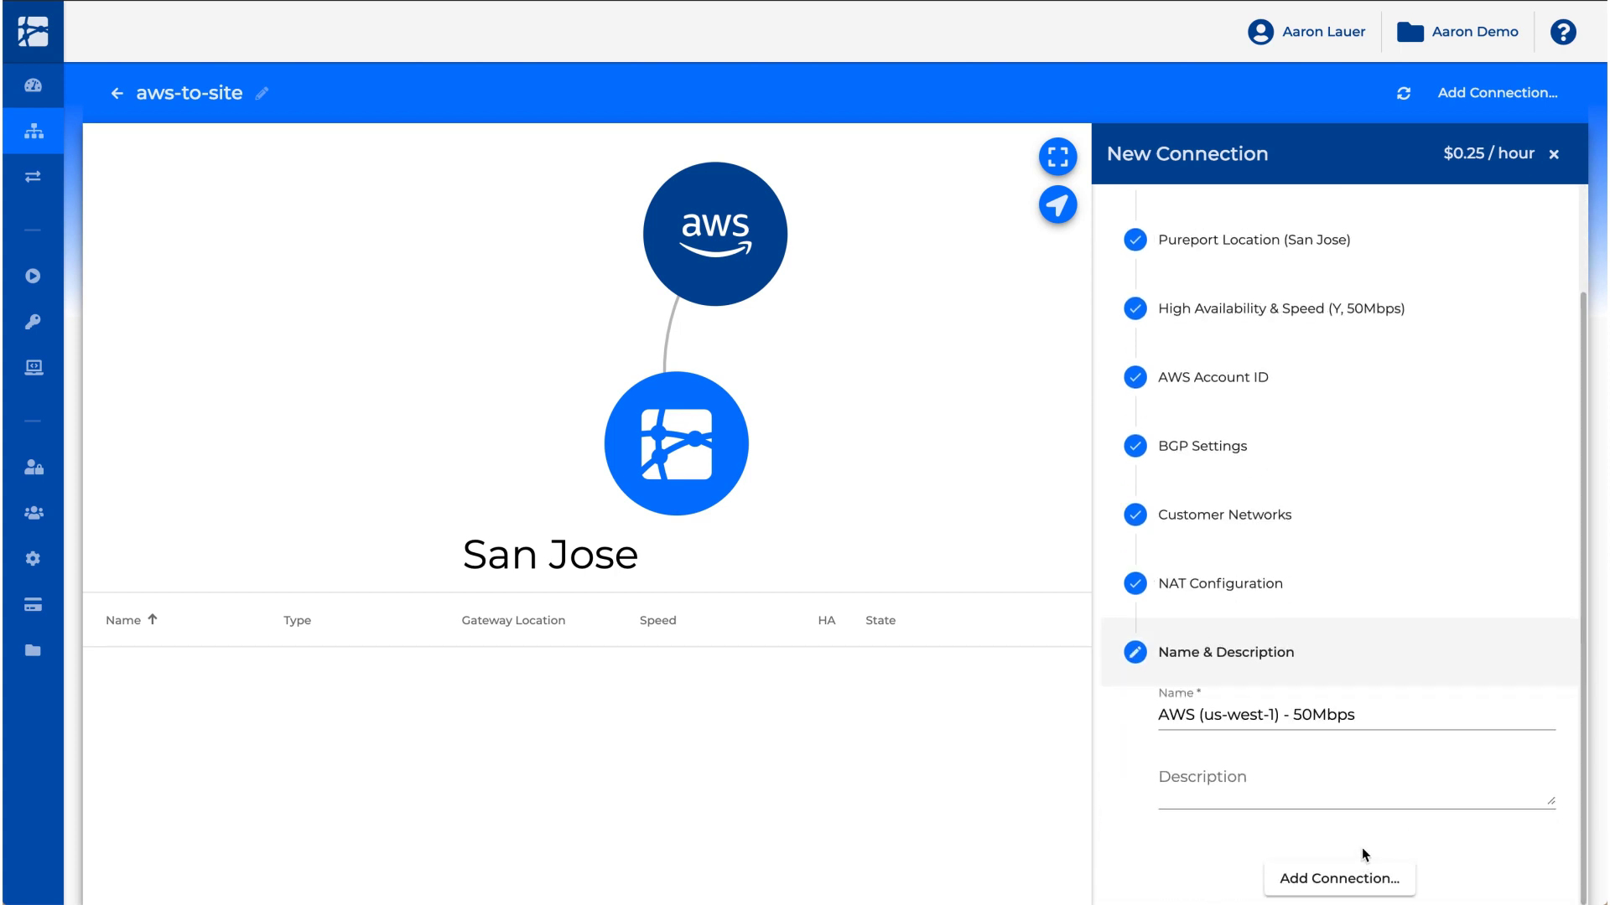
# Step: Create the connection with the default name 'AWS (us-west-1) - 50Mbps'
pyautogui.click(1359, 881)
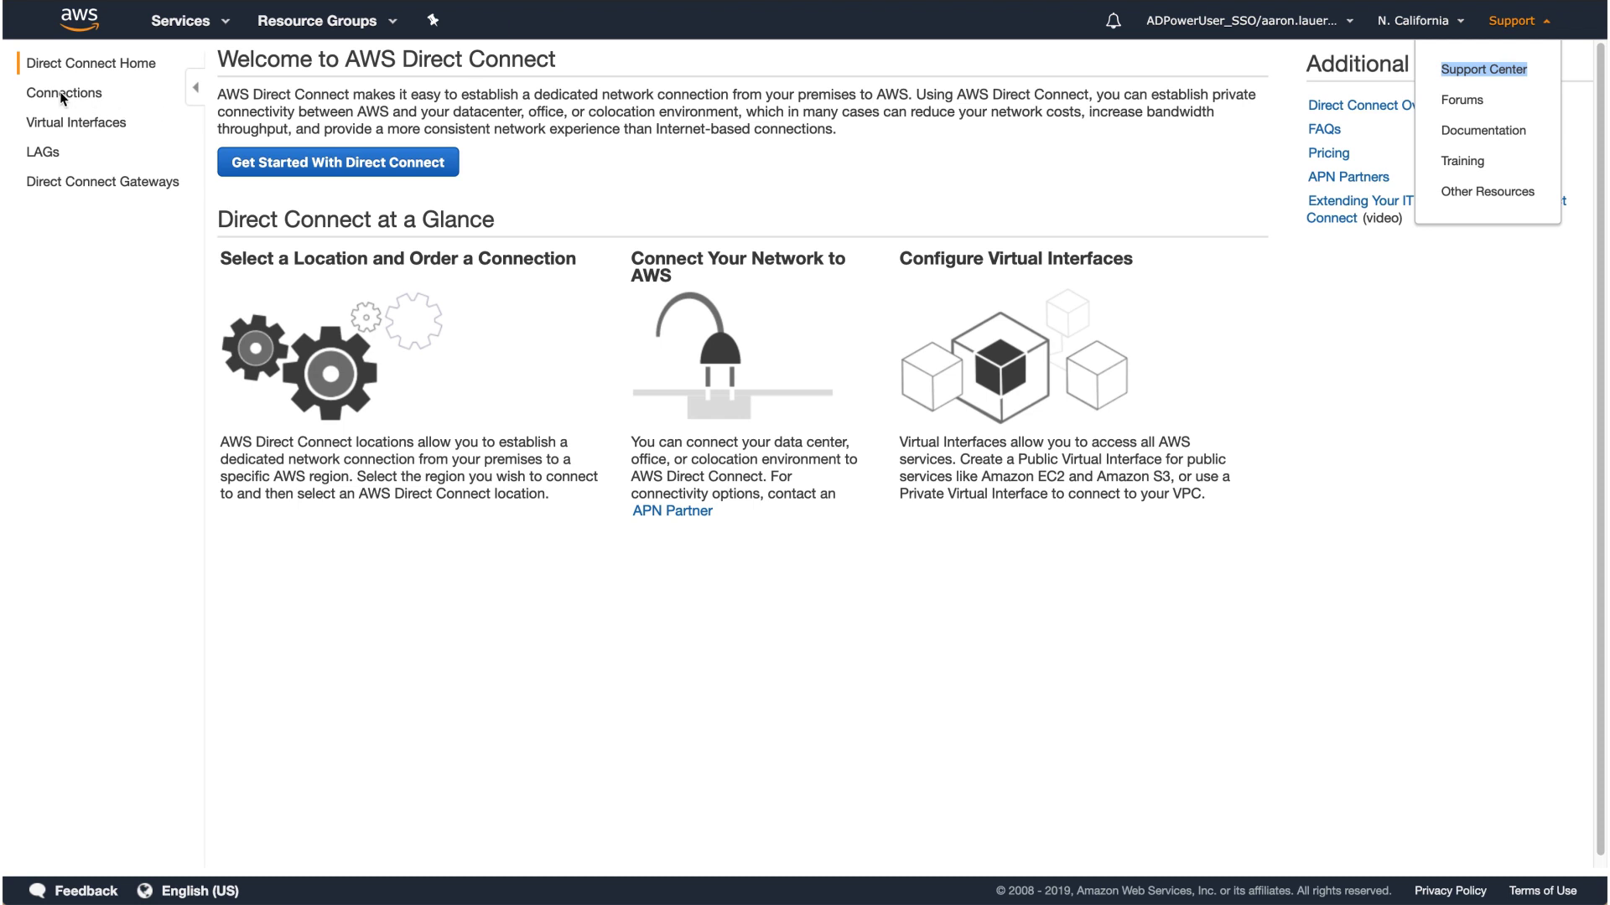
# Step: Accept the Primary Pureport hosted connection, acknowledging the port charges
pyautogui.click(63, 94)
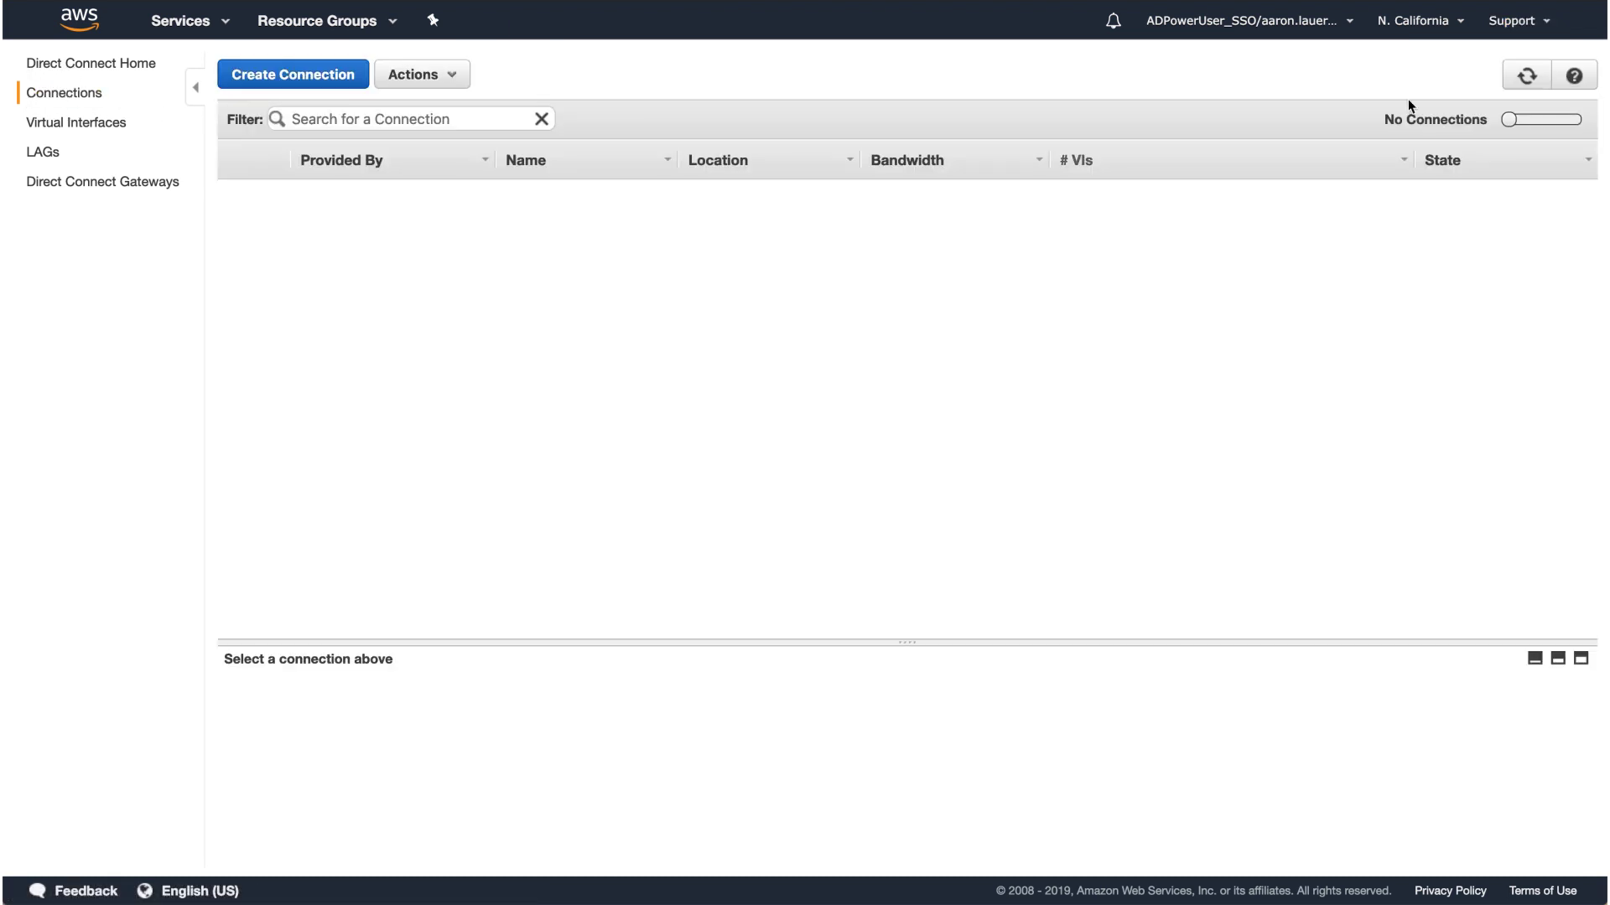
pyautogui.click(1526, 76)
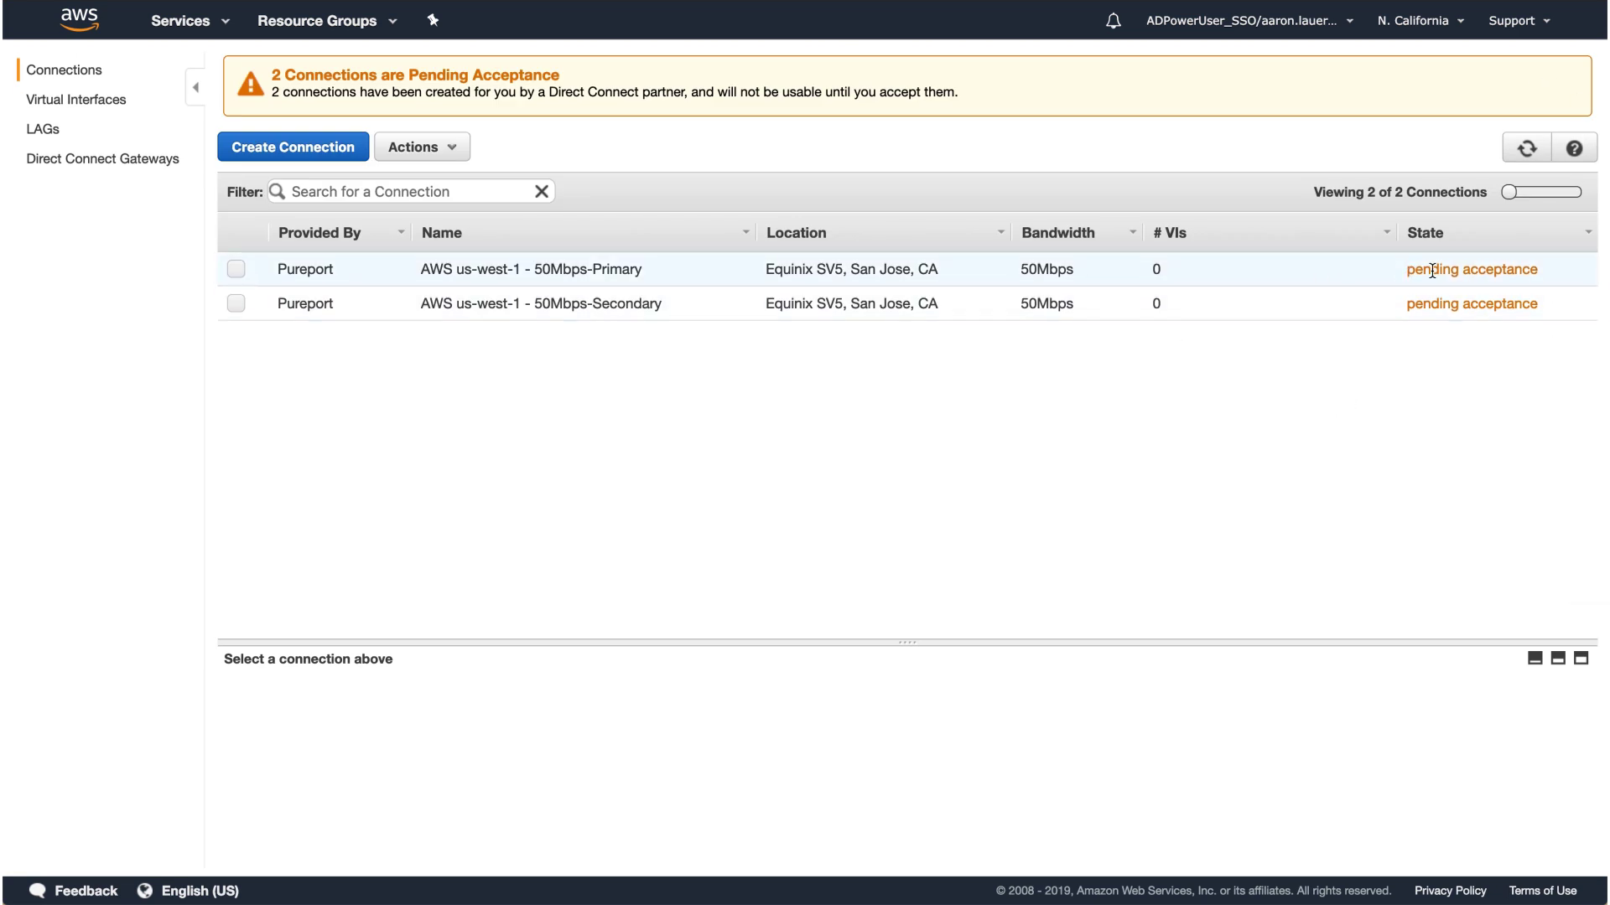
pyautogui.click(236, 269)
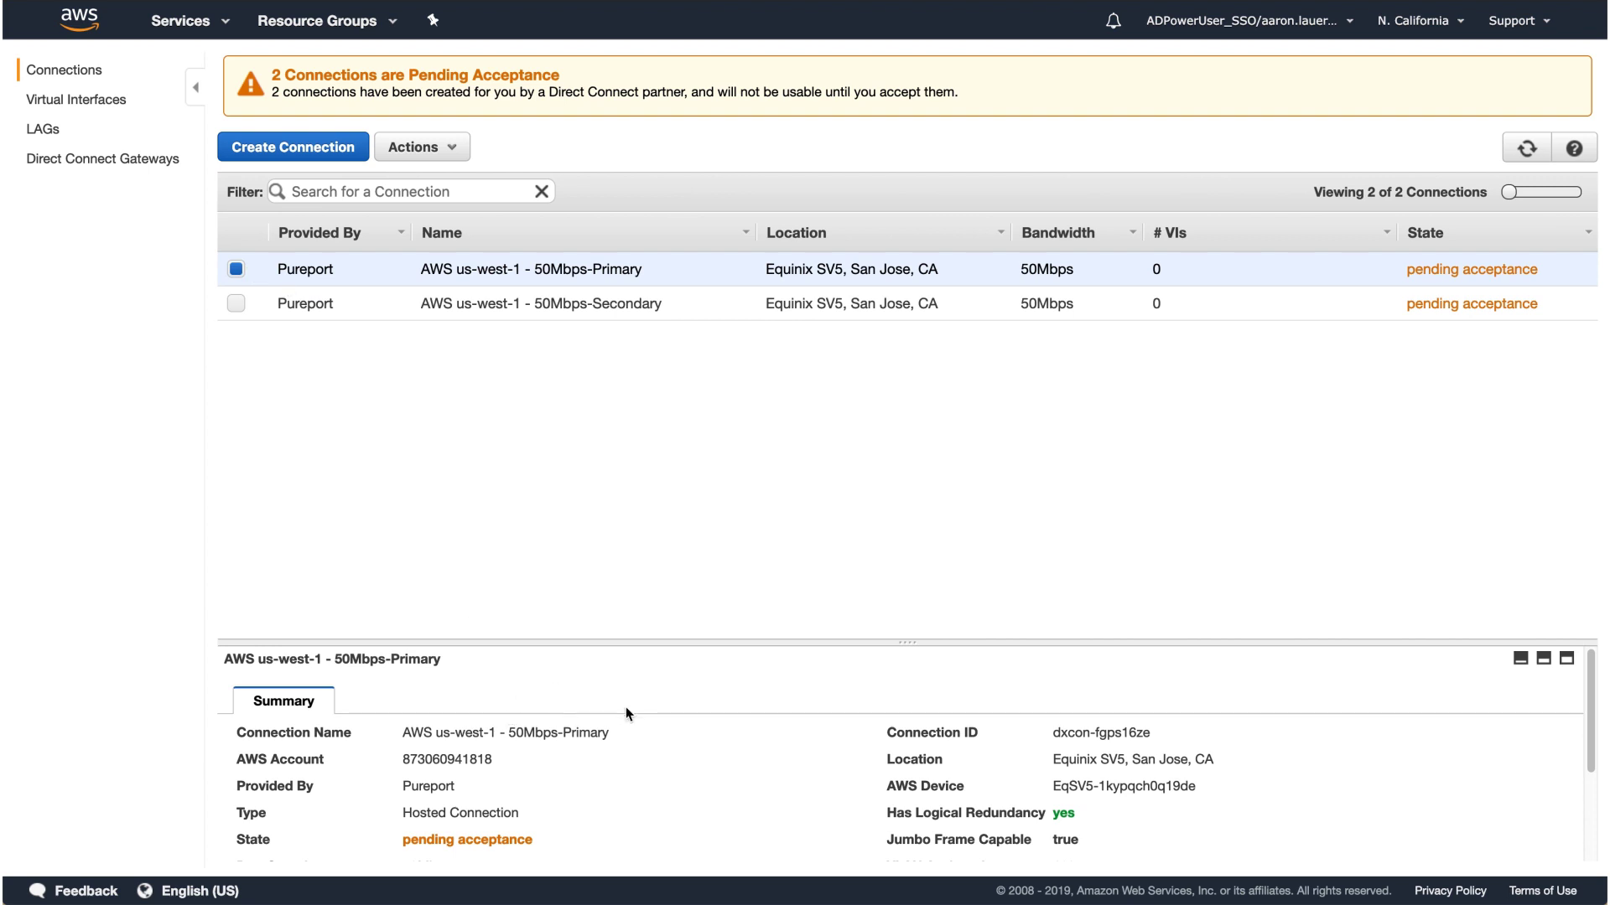
pyautogui.scroll(-3, 645, 710)
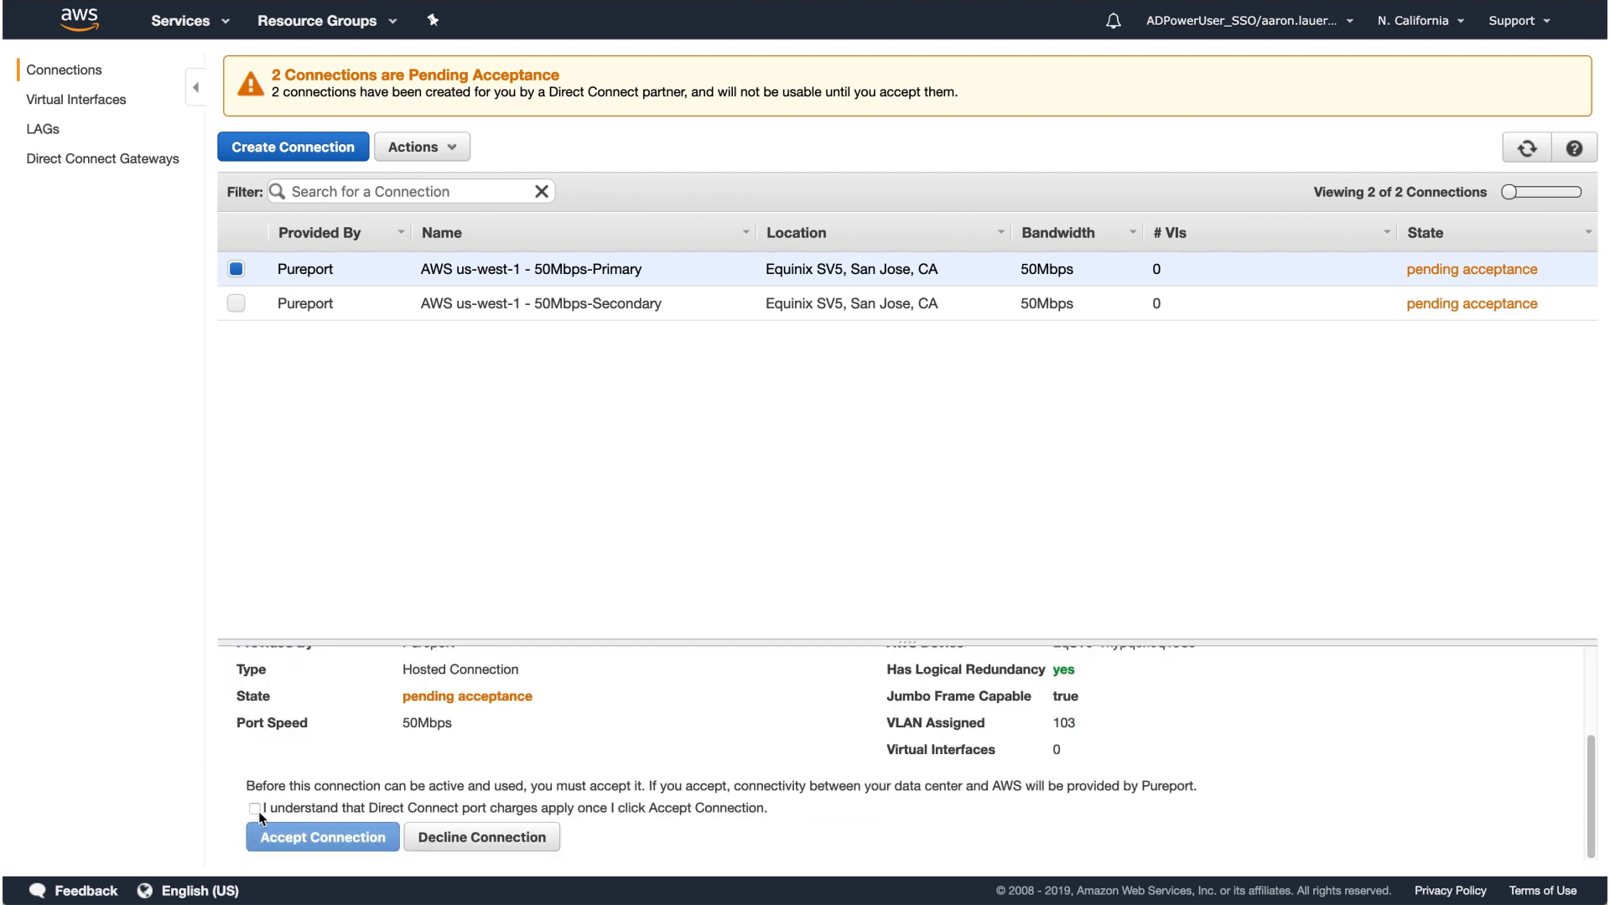
pyautogui.click(254, 808)
pyautogui.click(303, 838)
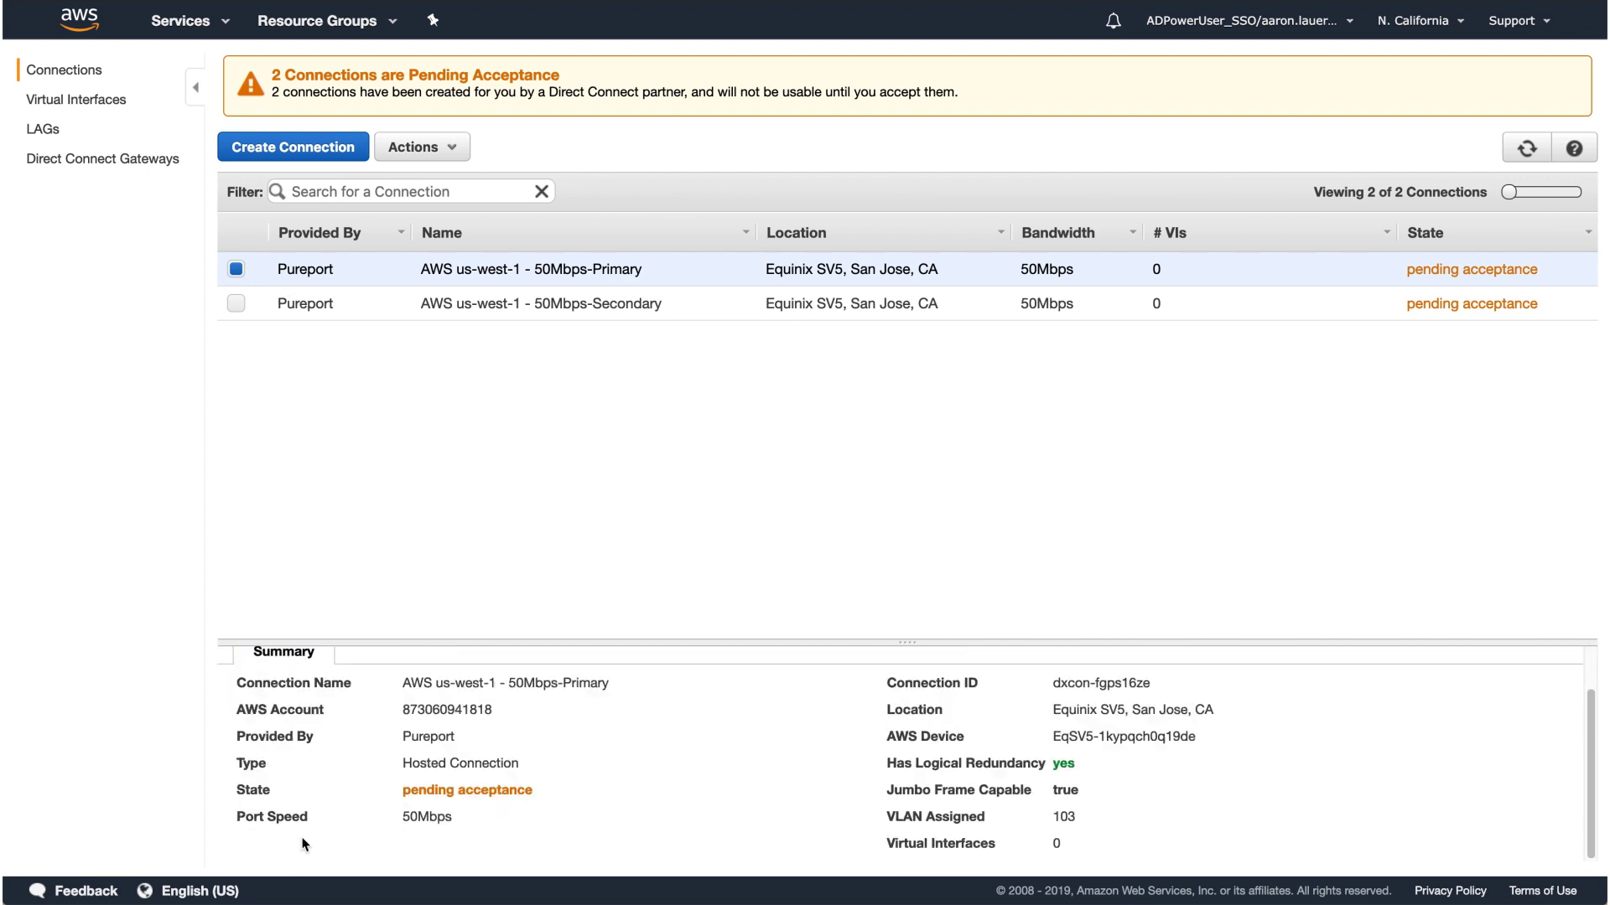
# Step: Accept the Secondary hosted connection the same way and refresh the list
pyautogui.click(236, 303)
pyautogui.scroll(-2, 417, 746)
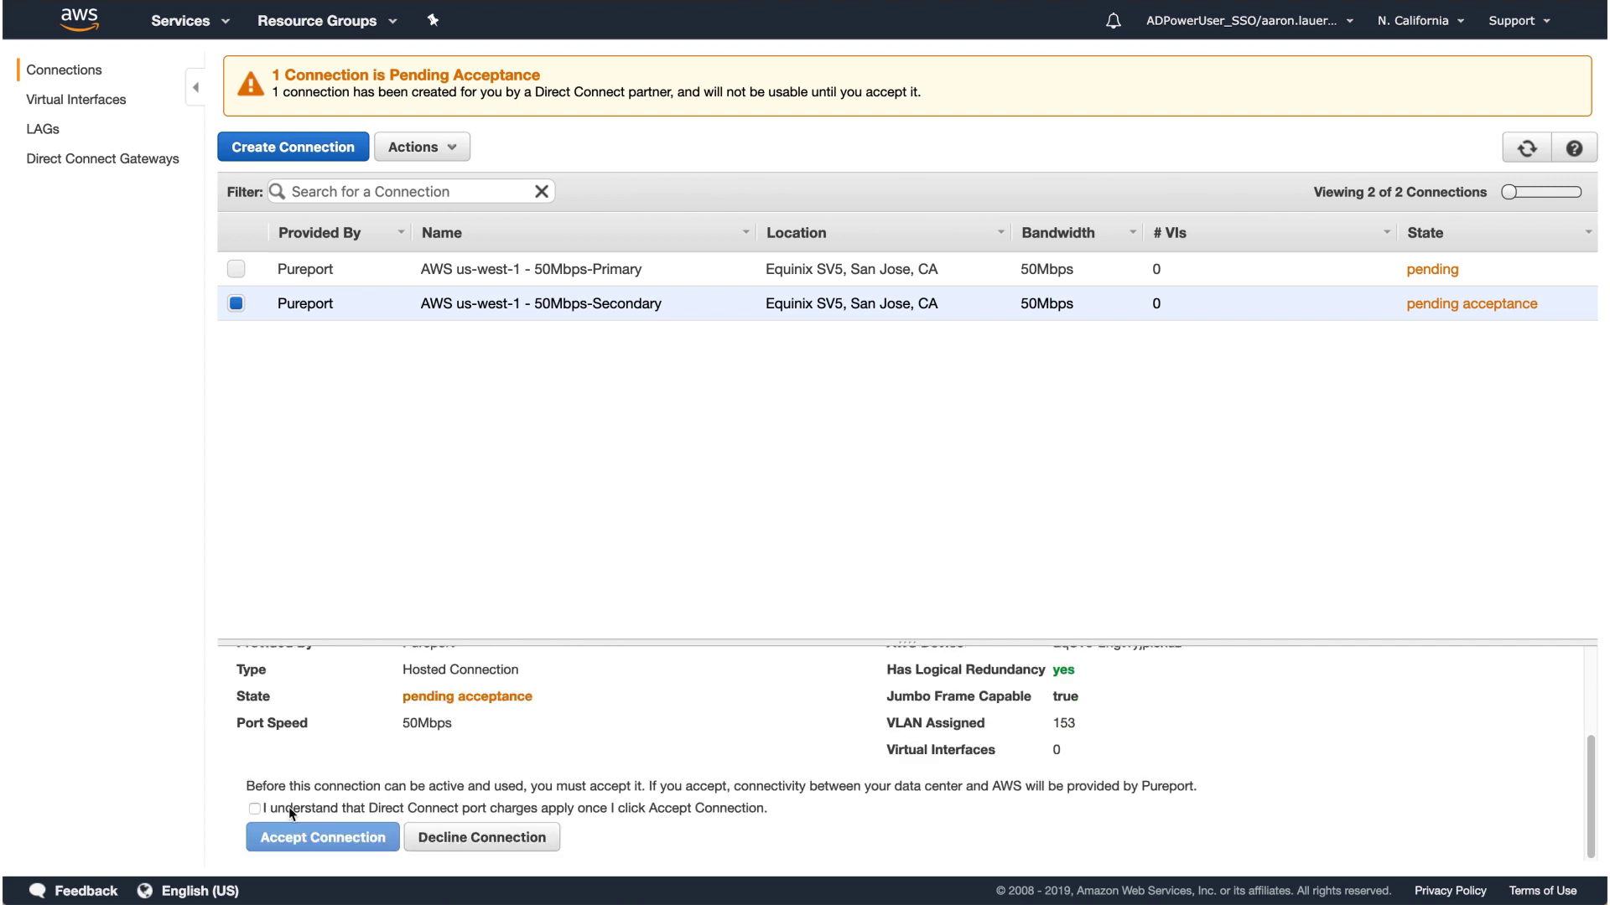
pyautogui.click(254, 808)
pyautogui.click(295, 838)
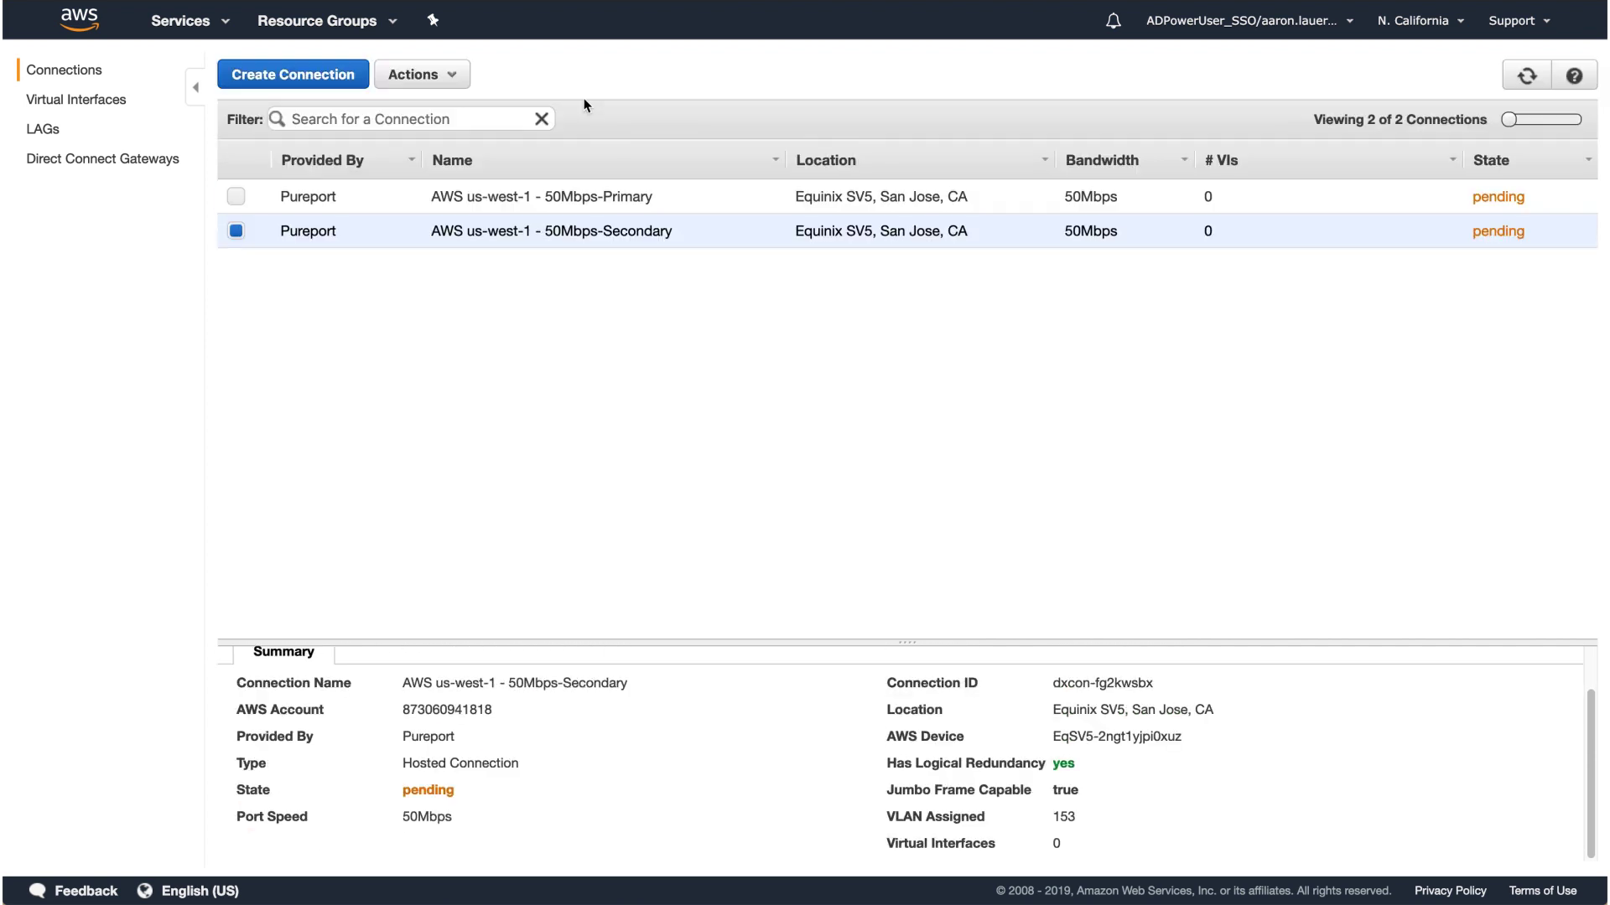
pyautogui.click(1527, 75)
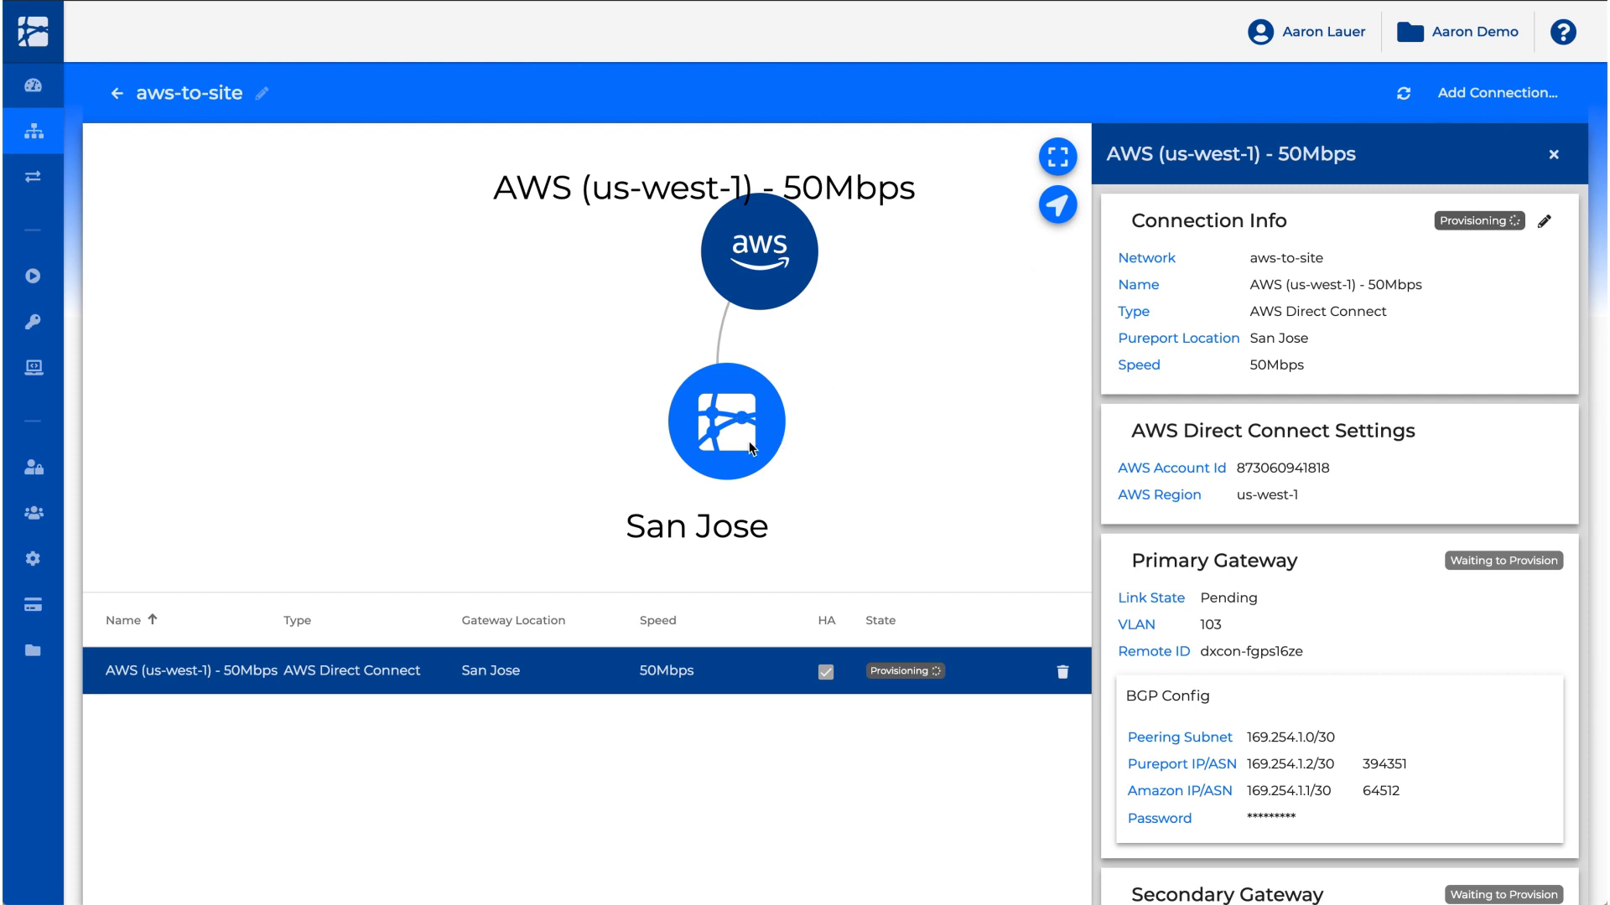
# Step: Add a Site IPsec VPN connection with San Jose as the Pureport location
pyautogui.click(1495, 94)
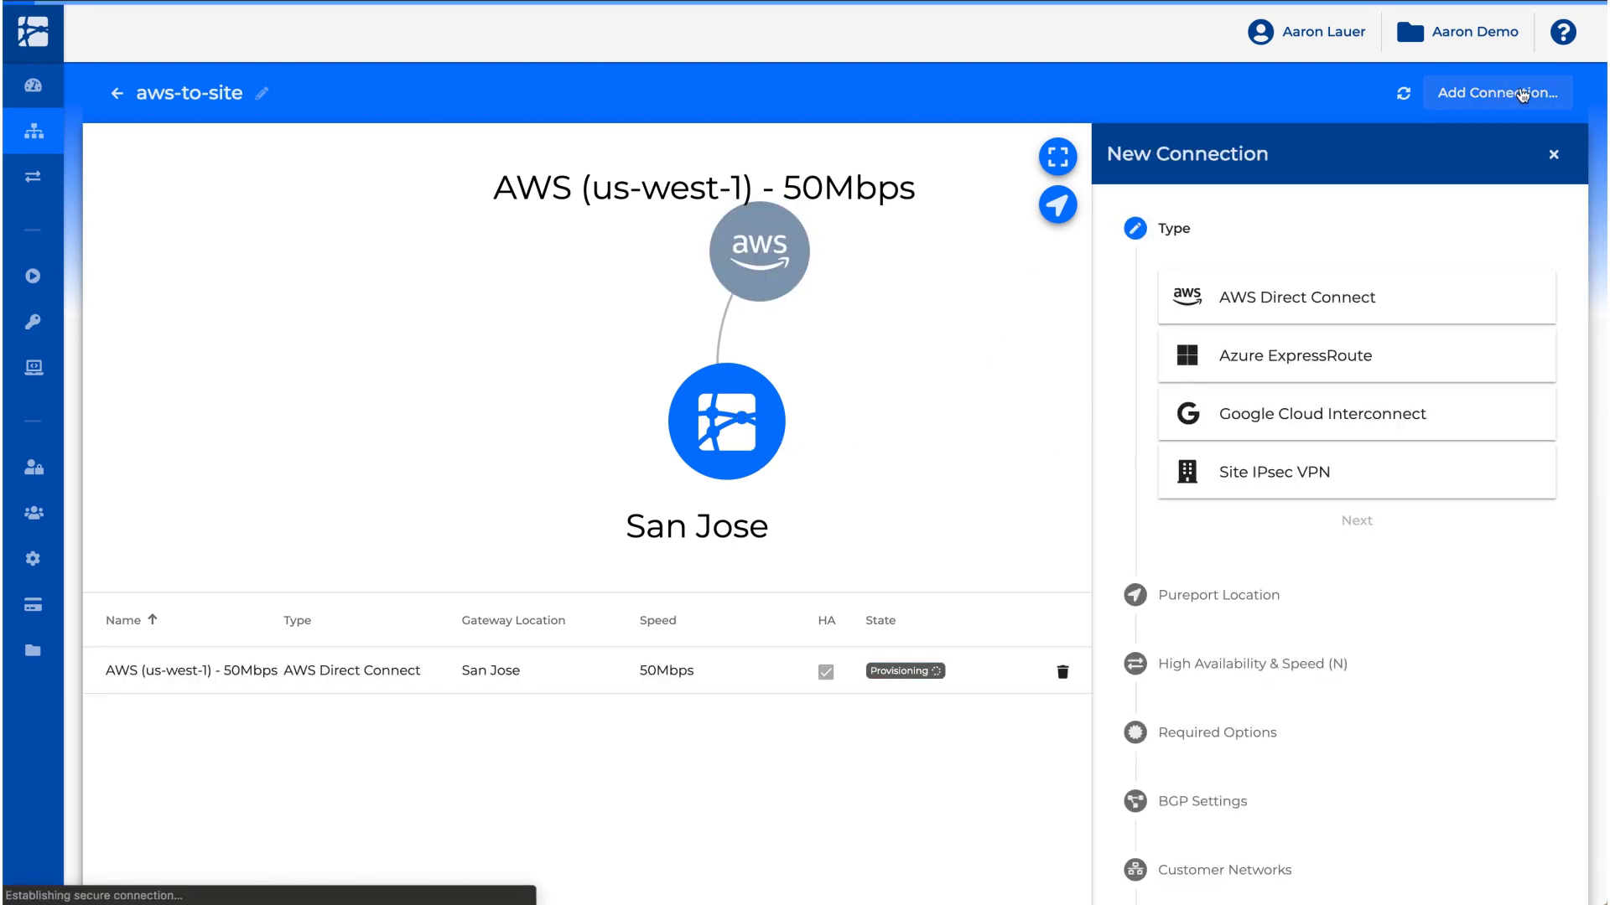
pyautogui.click(1264, 479)
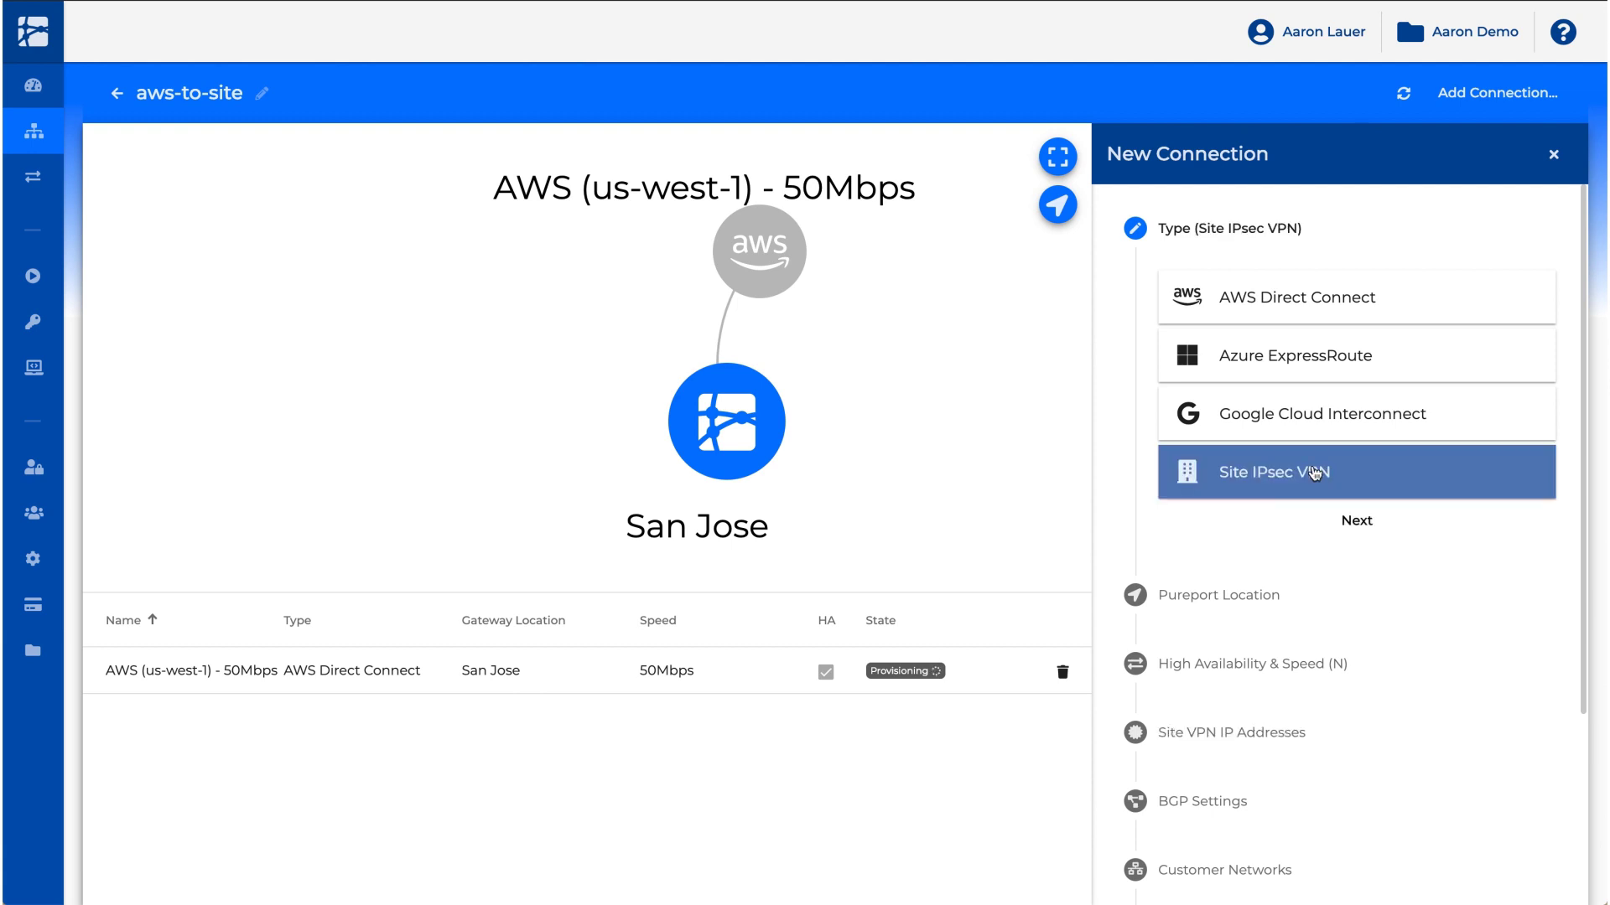
pyautogui.click(1364, 526)
pyautogui.click(1270, 400)
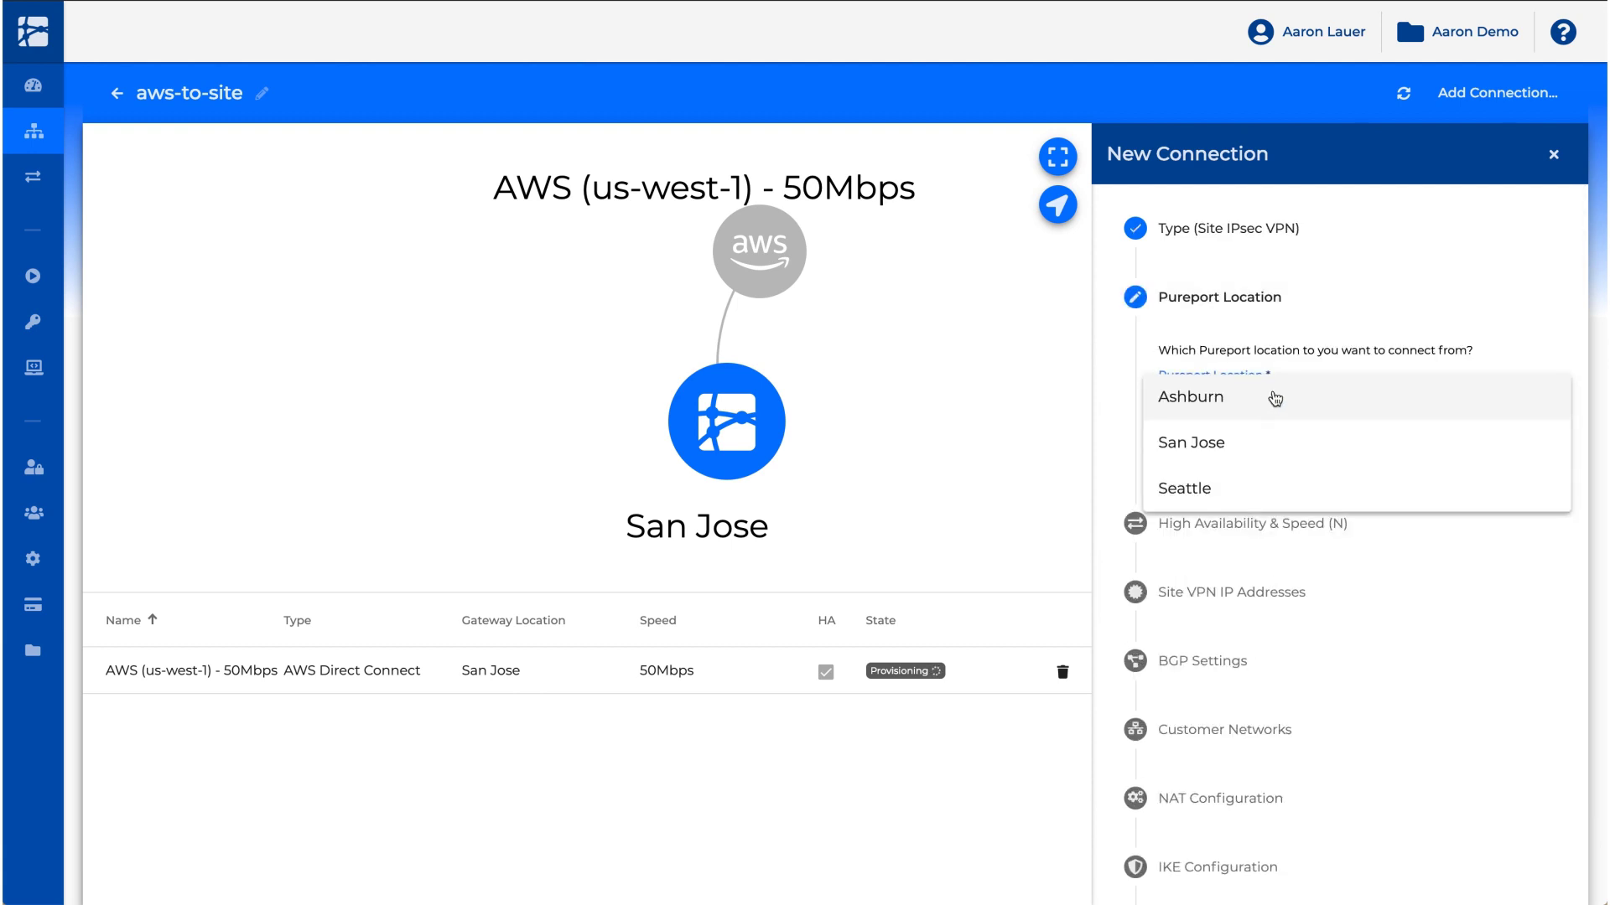
pyautogui.click(1207, 443)
pyautogui.click(1241, 405)
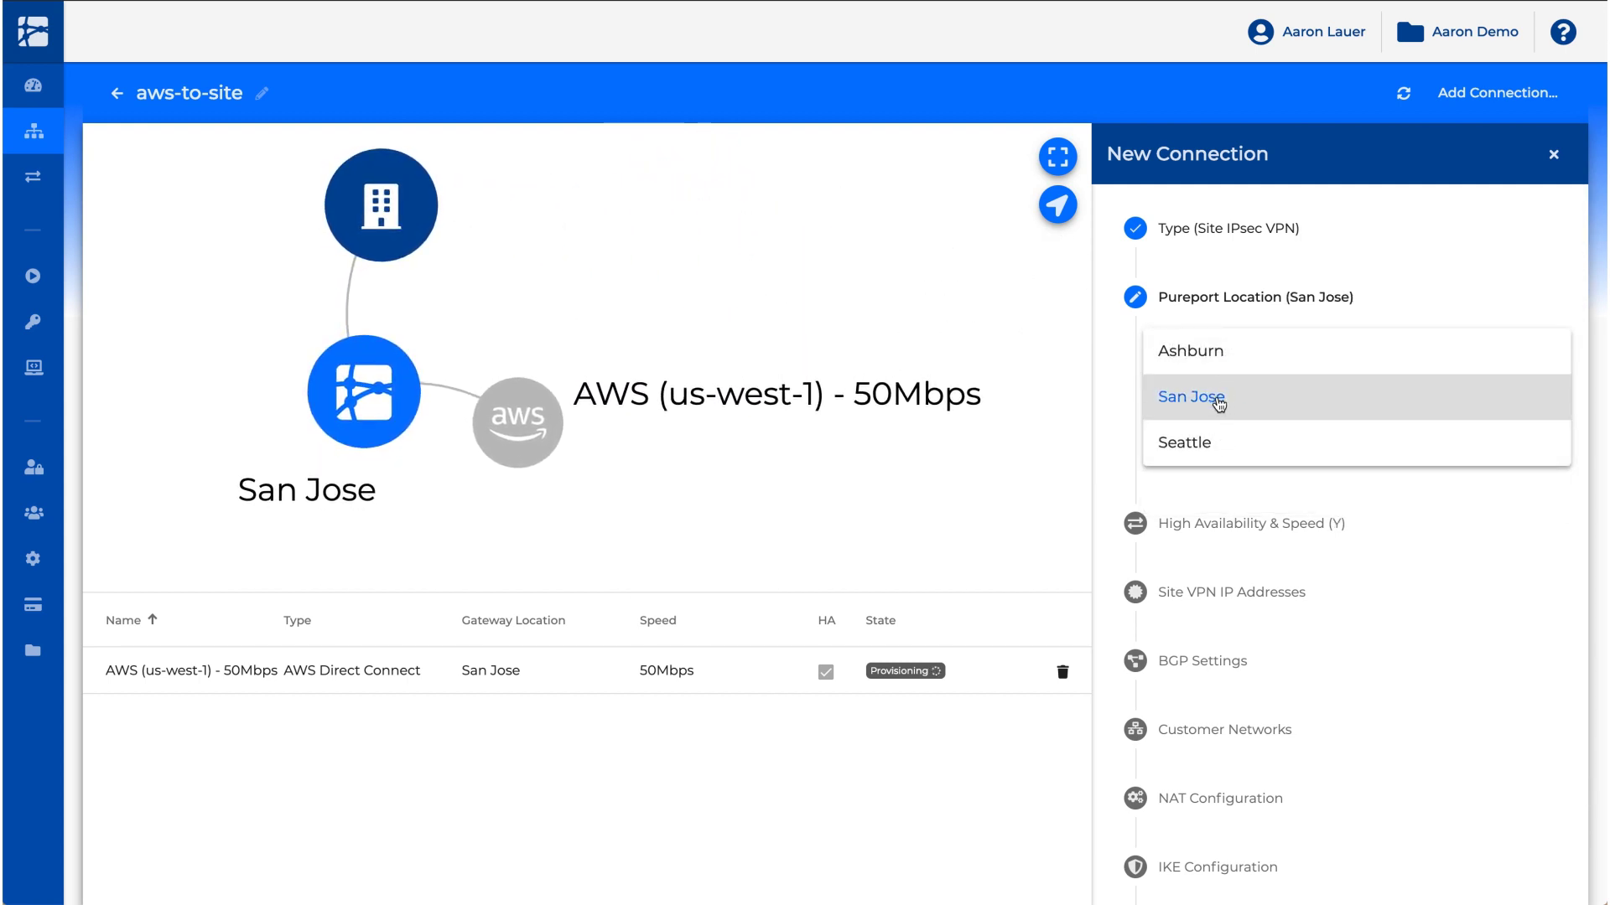
pyautogui.click(1218, 403)
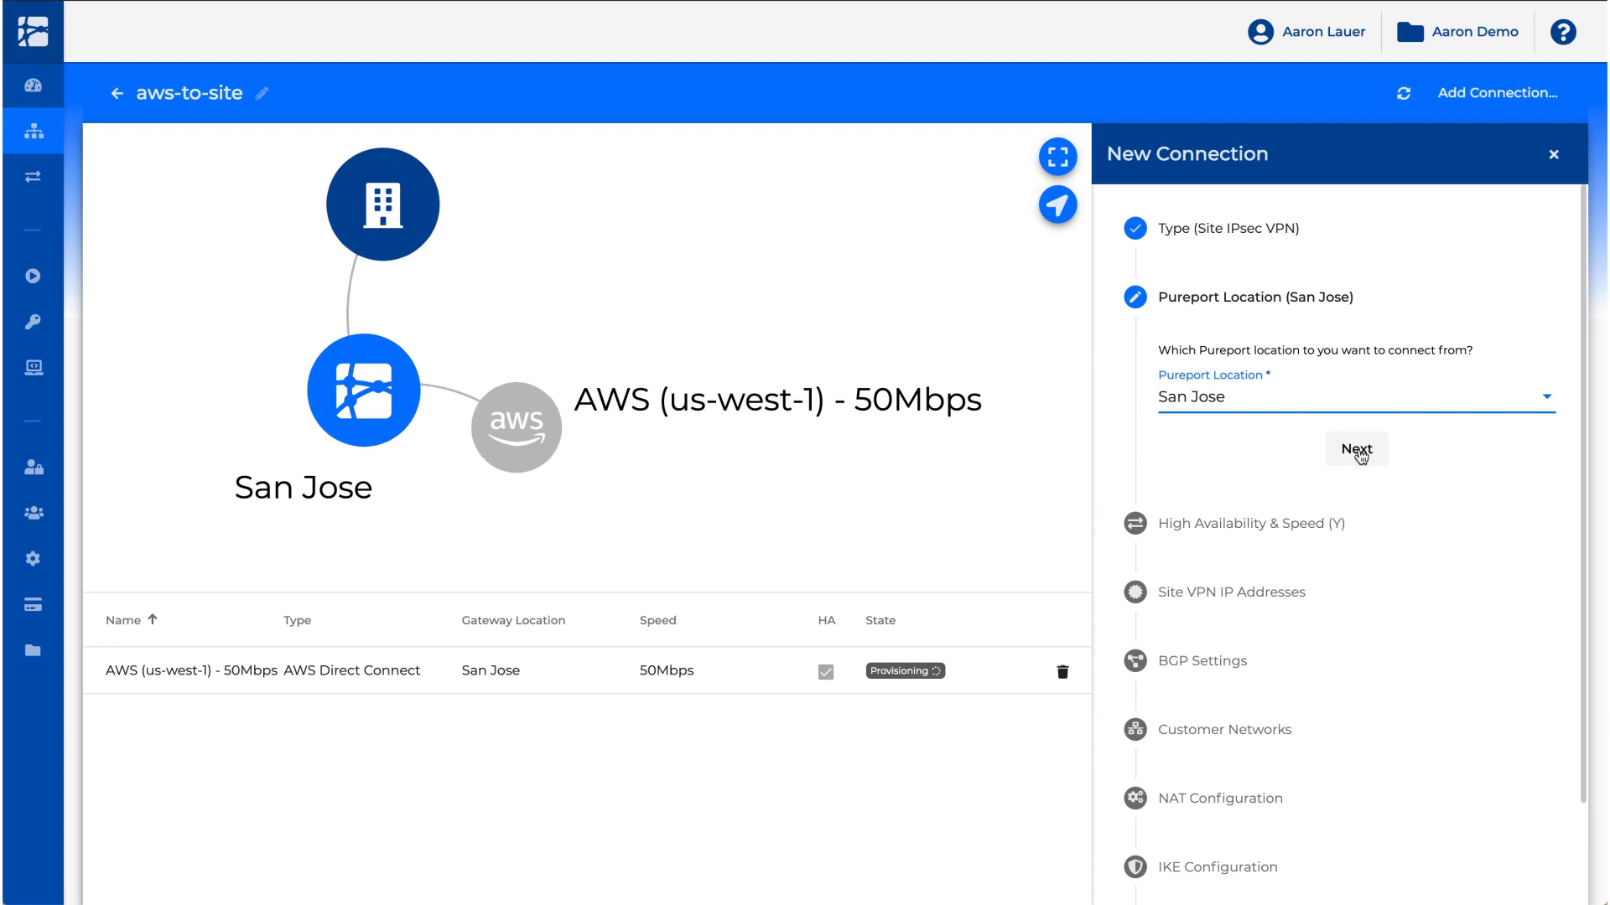
# Step: Keep high availability on and set the speed to 50Mbps
pyautogui.click(1358, 453)
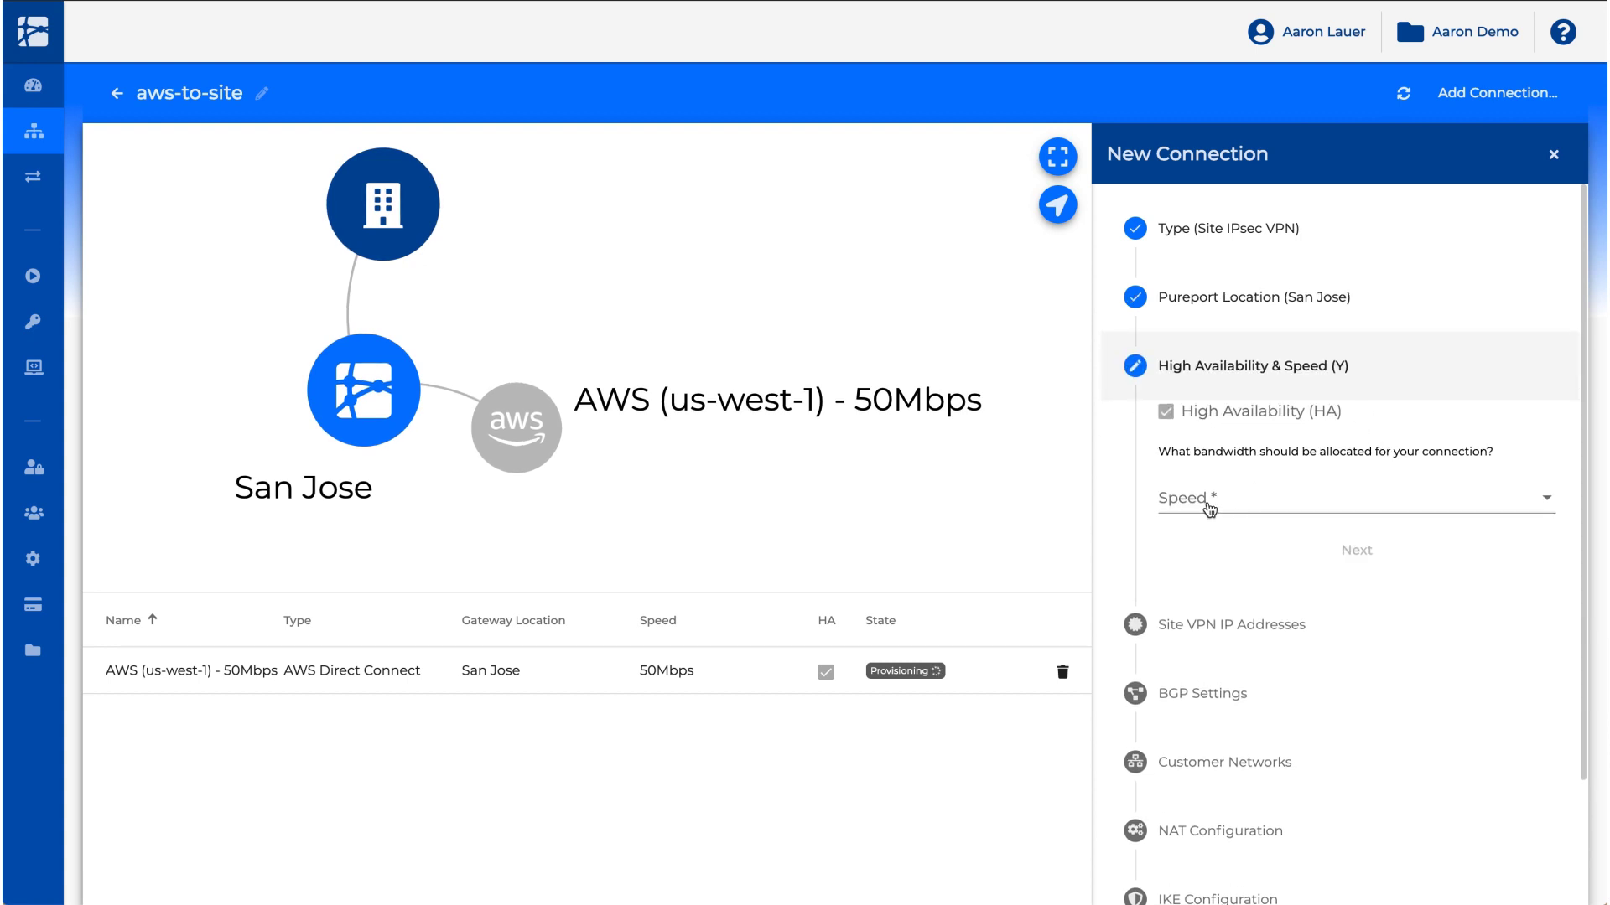
pyautogui.click(1209, 501)
pyautogui.click(1258, 521)
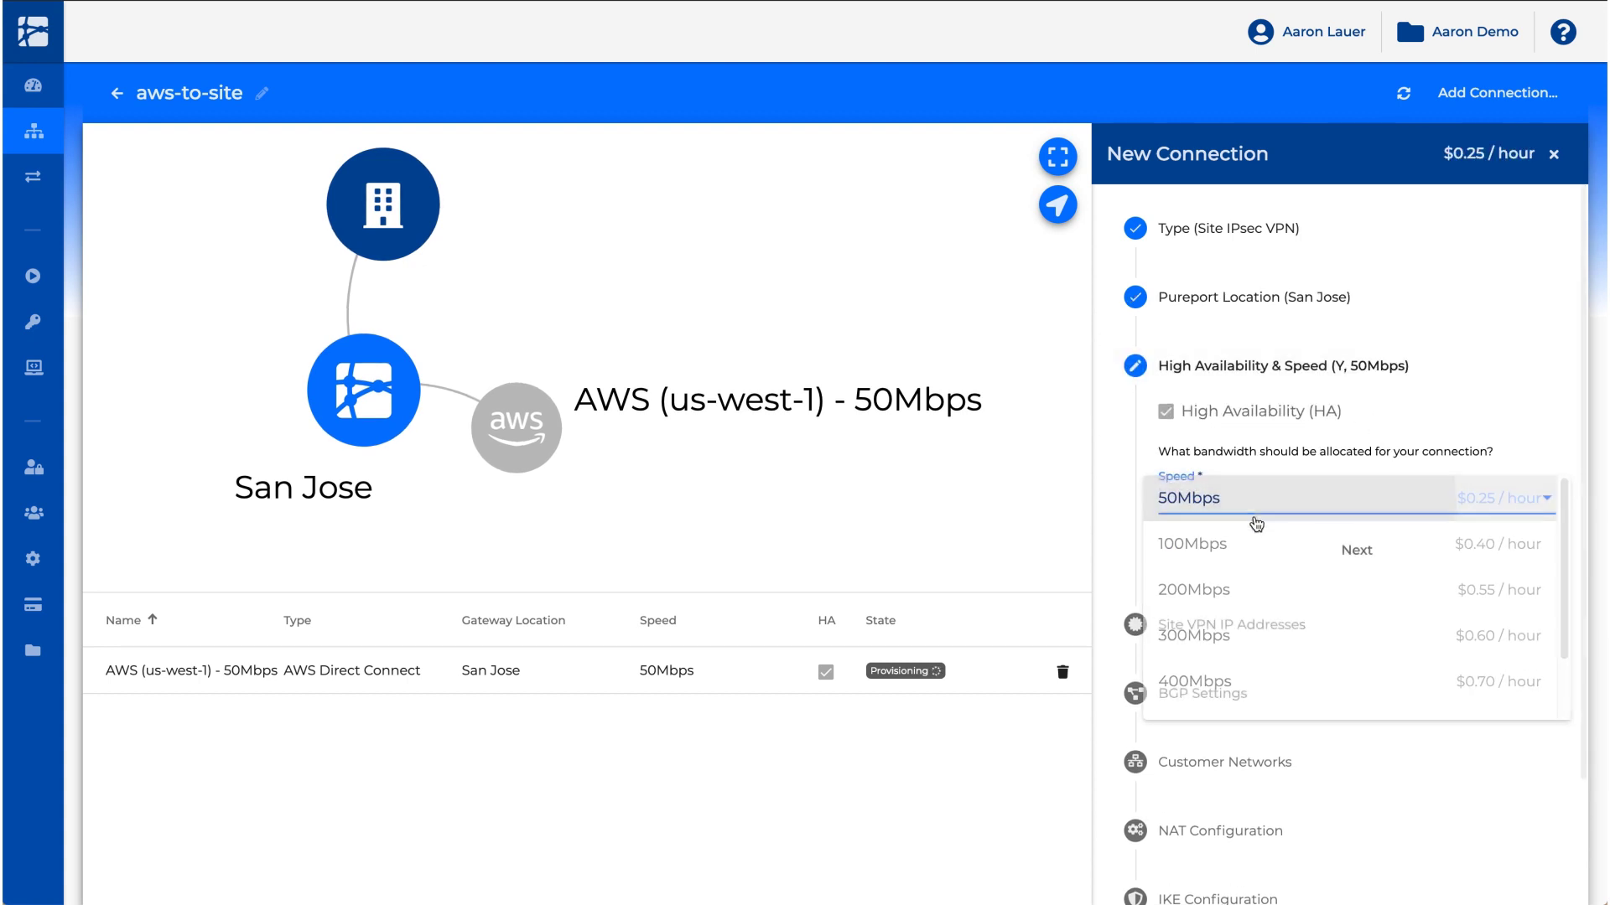
pyautogui.click(1363, 552)
# Step: Set the customer router IPs to 12.12.12.12 (primary) and 13.13.13.13 (secondary)
pyautogui.click(1214, 496)
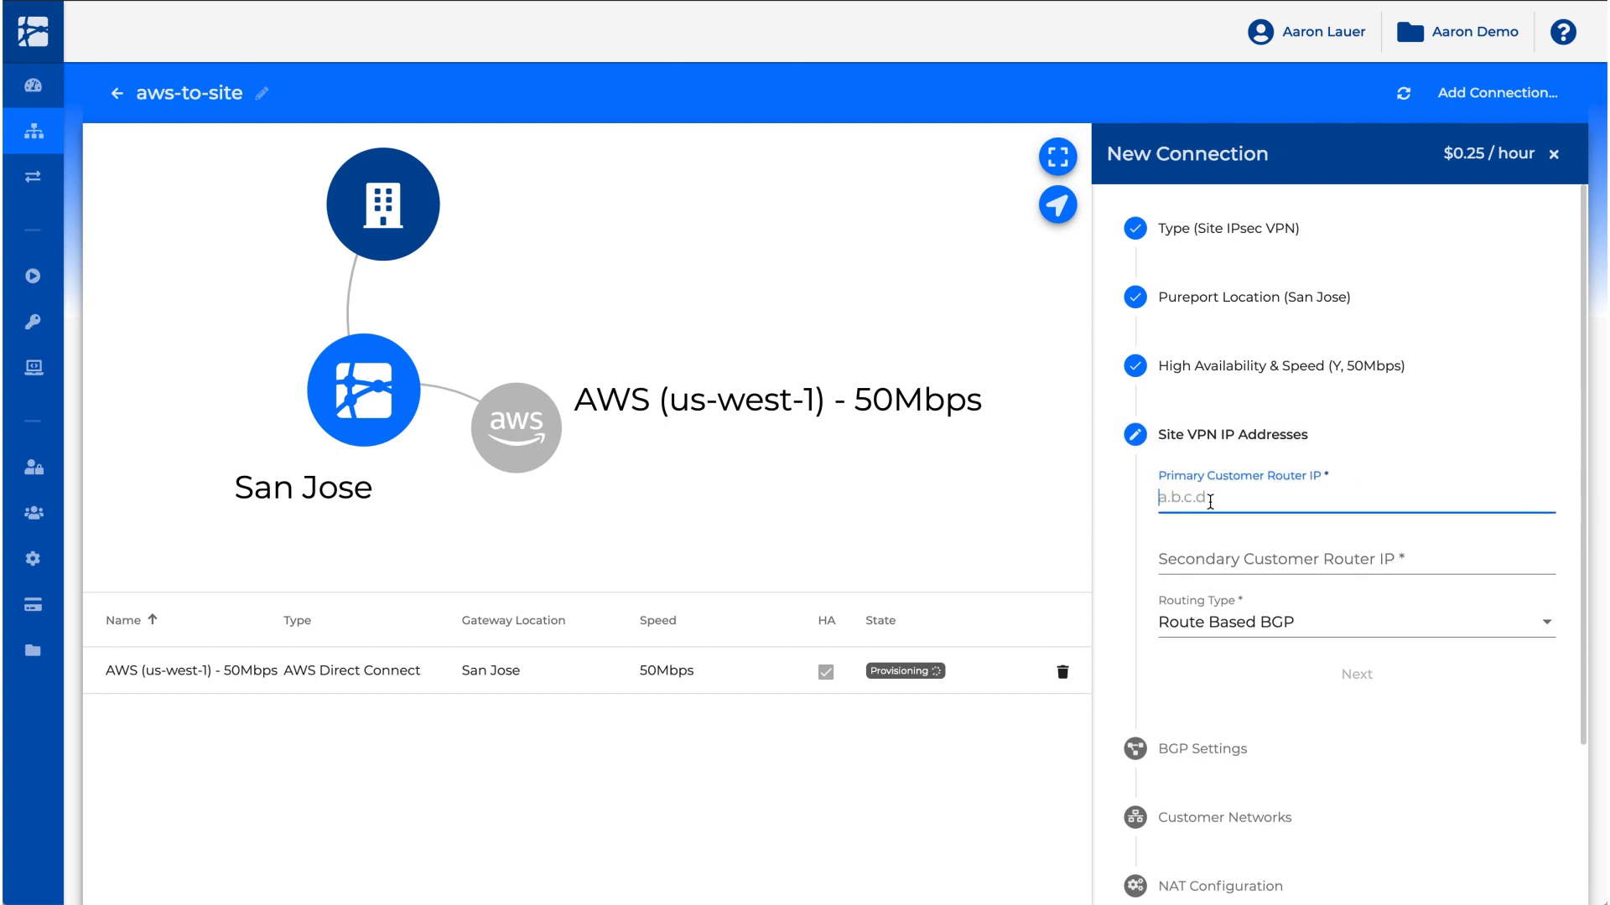
pyautogui.write('12.12.12.12')
pyautogui.press('Tab')
pyautogui.write('13')
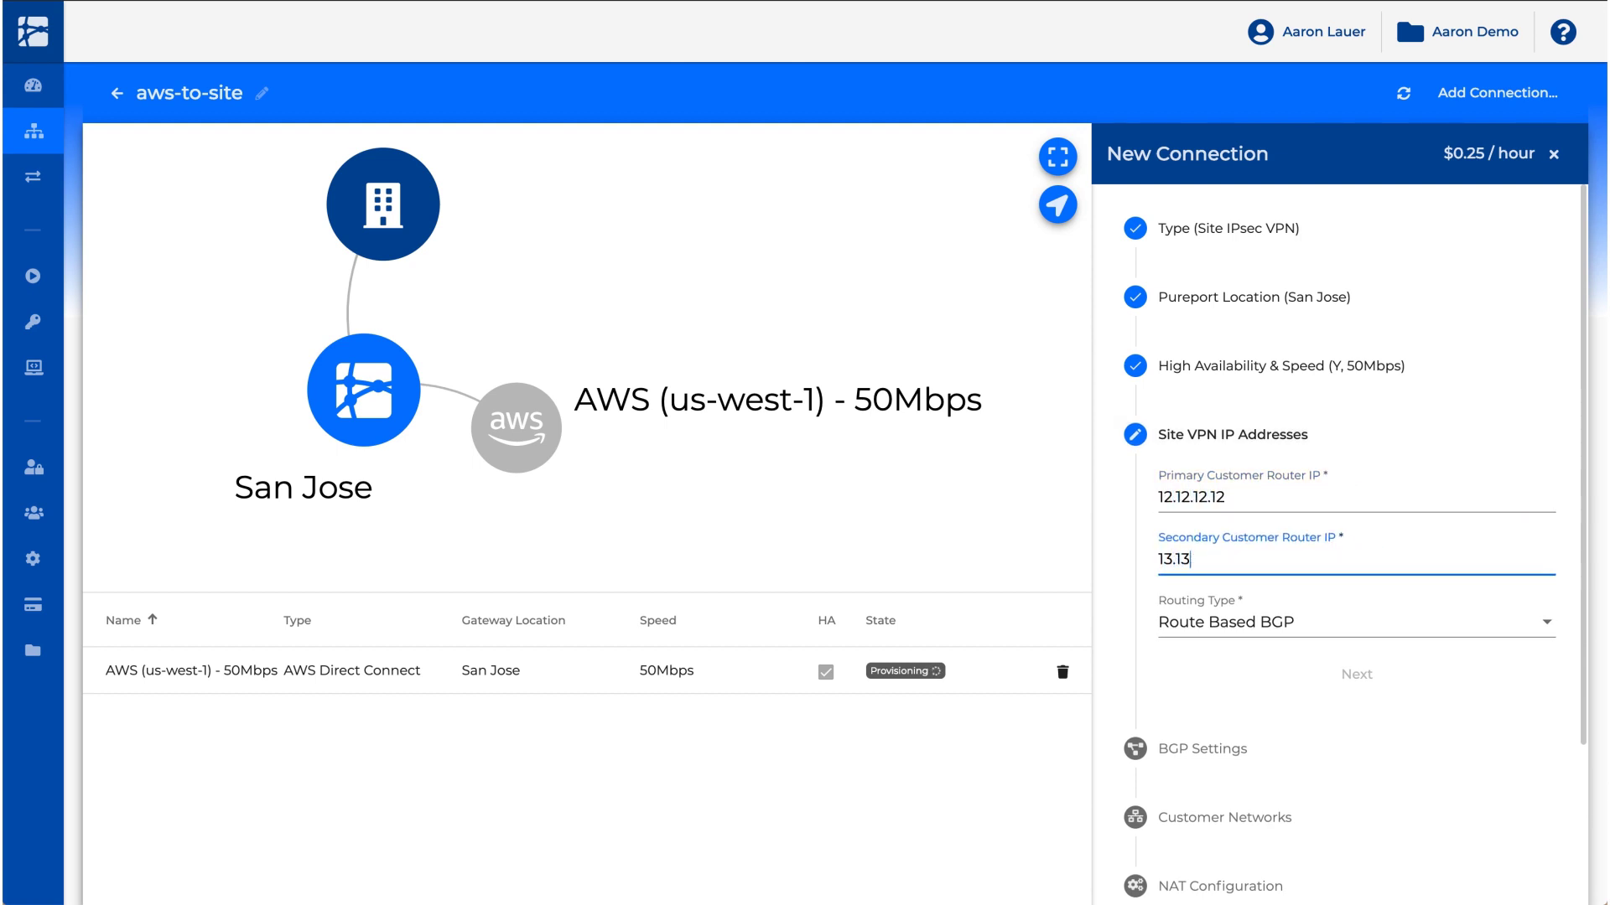
pyautogui.write('.13.13.13')
pyautogui.click(1358, 675)
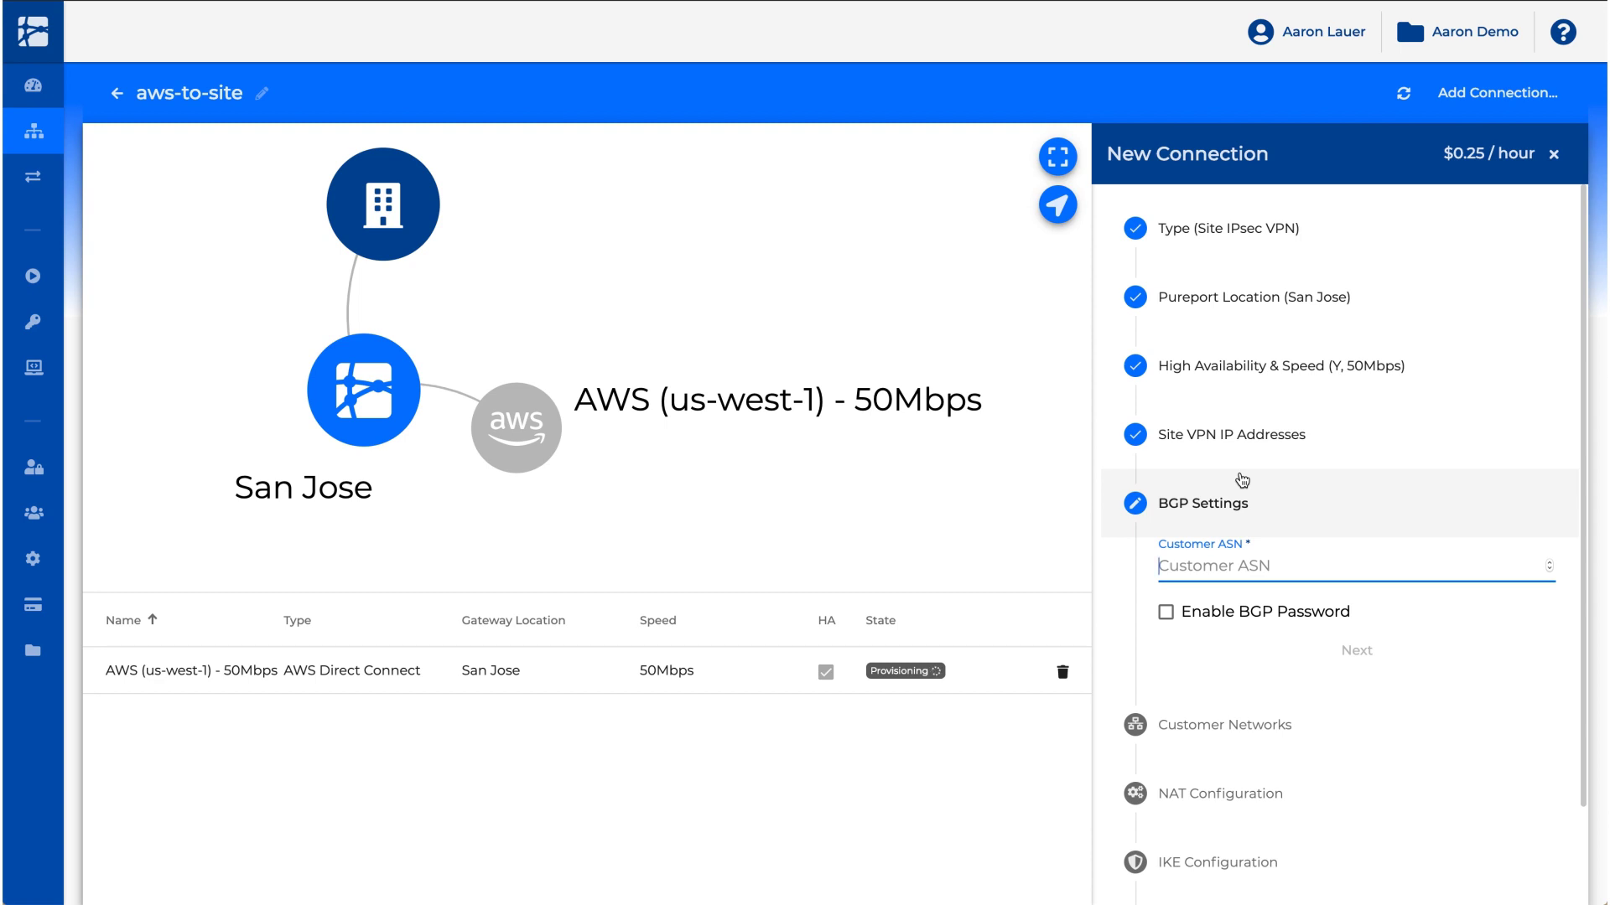
# Step: Set customer ASN 65000 and enable a BGP password
pyautogui.write('65000')
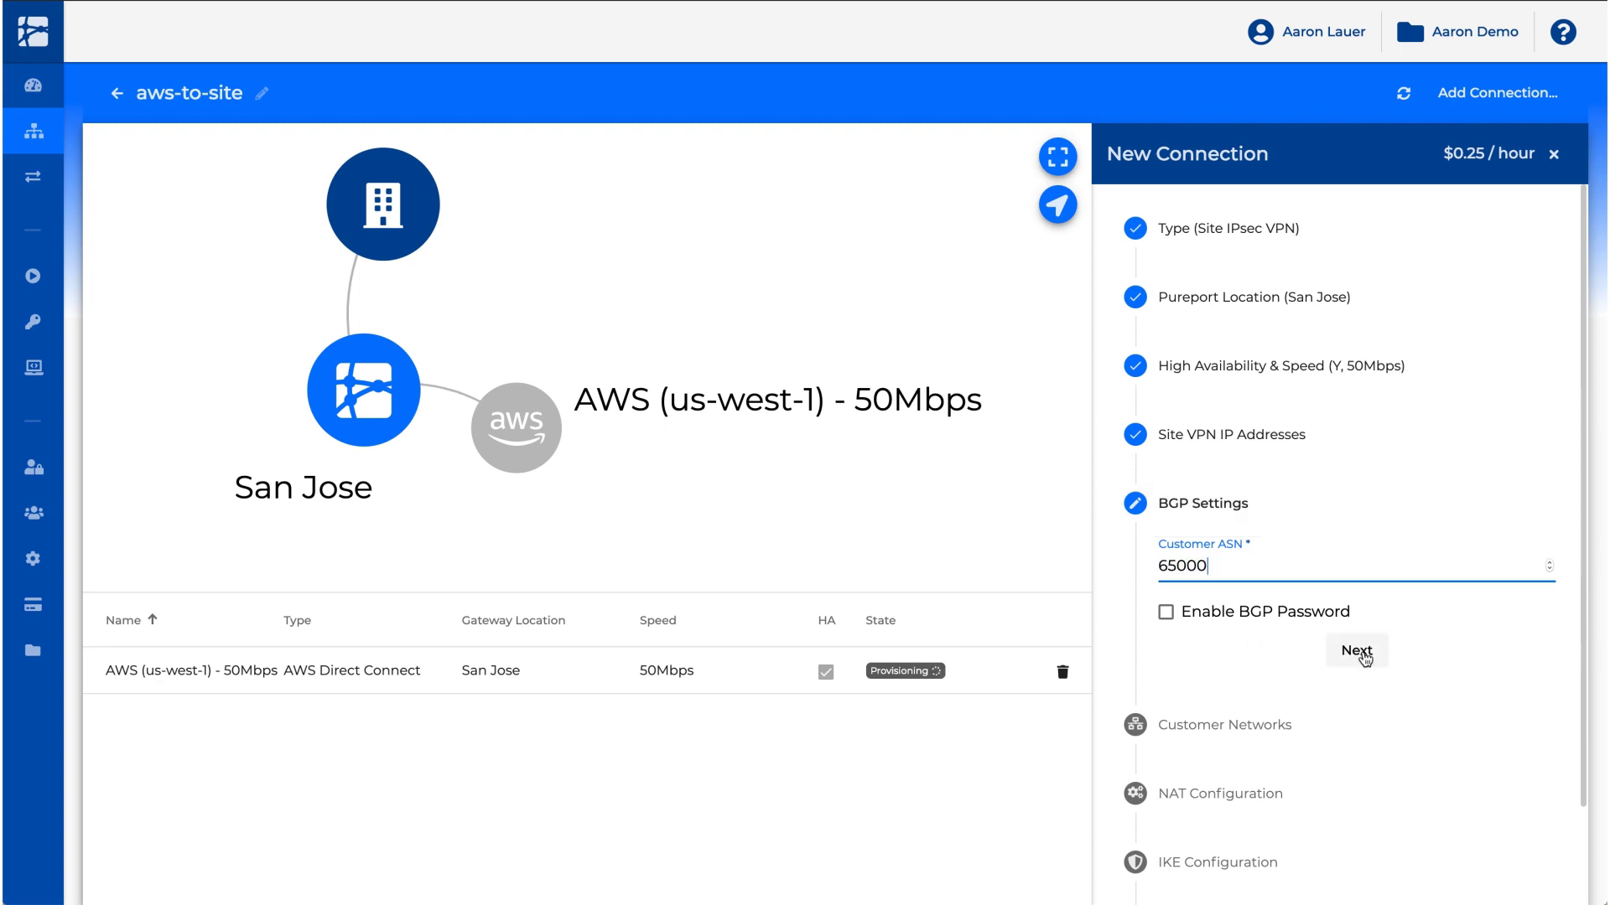
pyautogui.click(1166, 615)
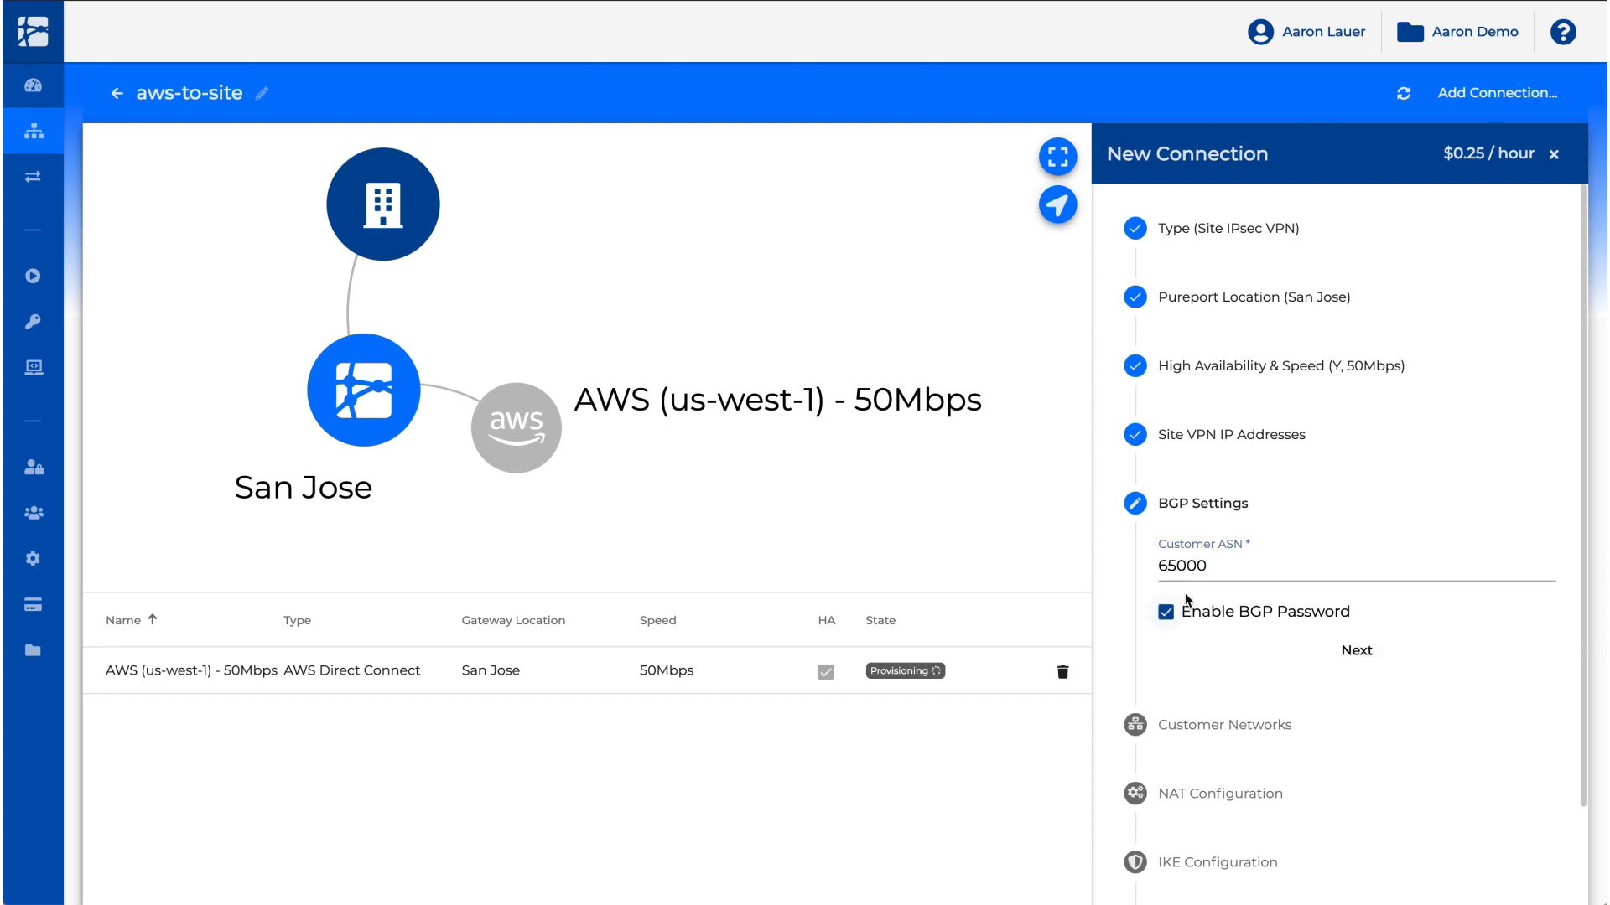
pyautogui.click(1358, 654)
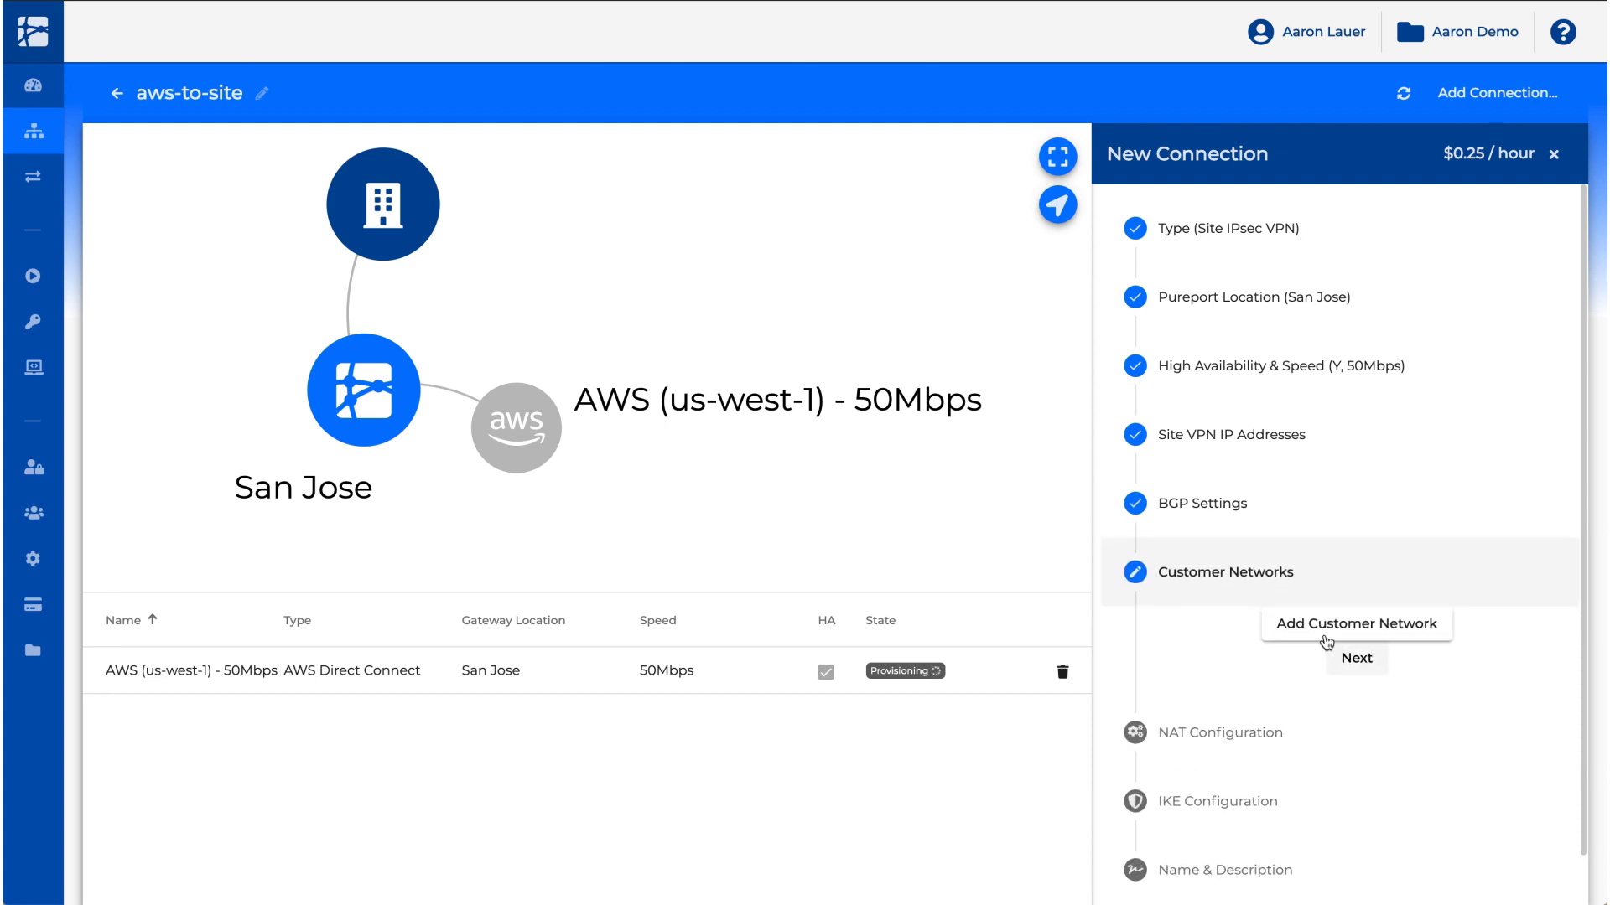
# Step: Add customer network 10.100.1.0/24 named 'office site', leaving NAT off
pyautogui.click(1347, 629)
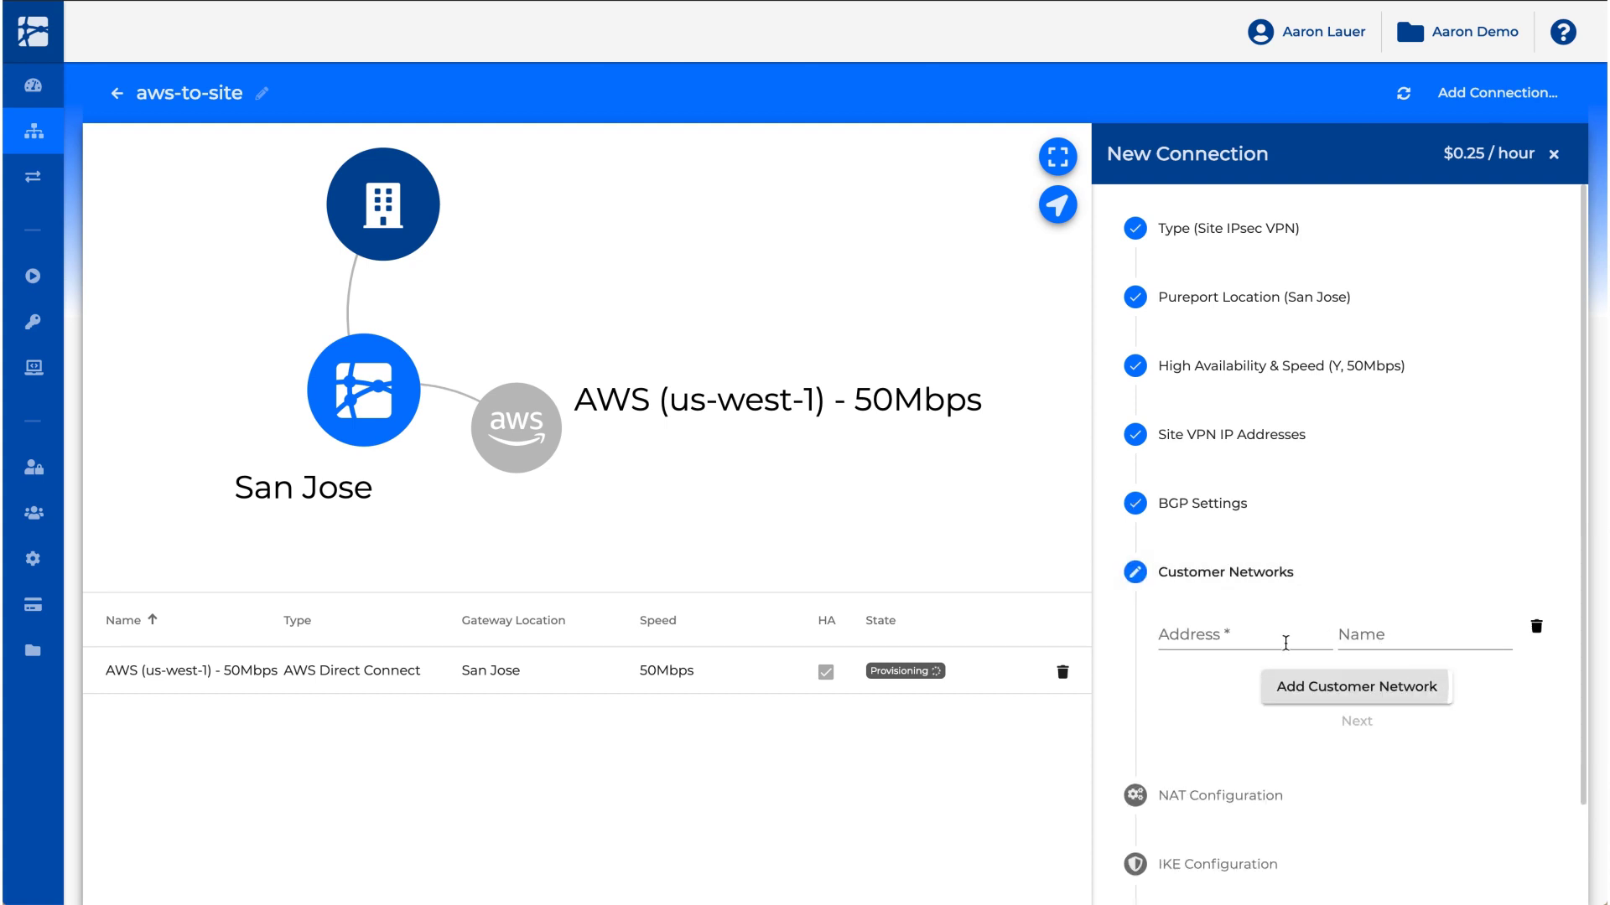
pyautogui.click(1250, 636)
pyautogui.write('10.10')
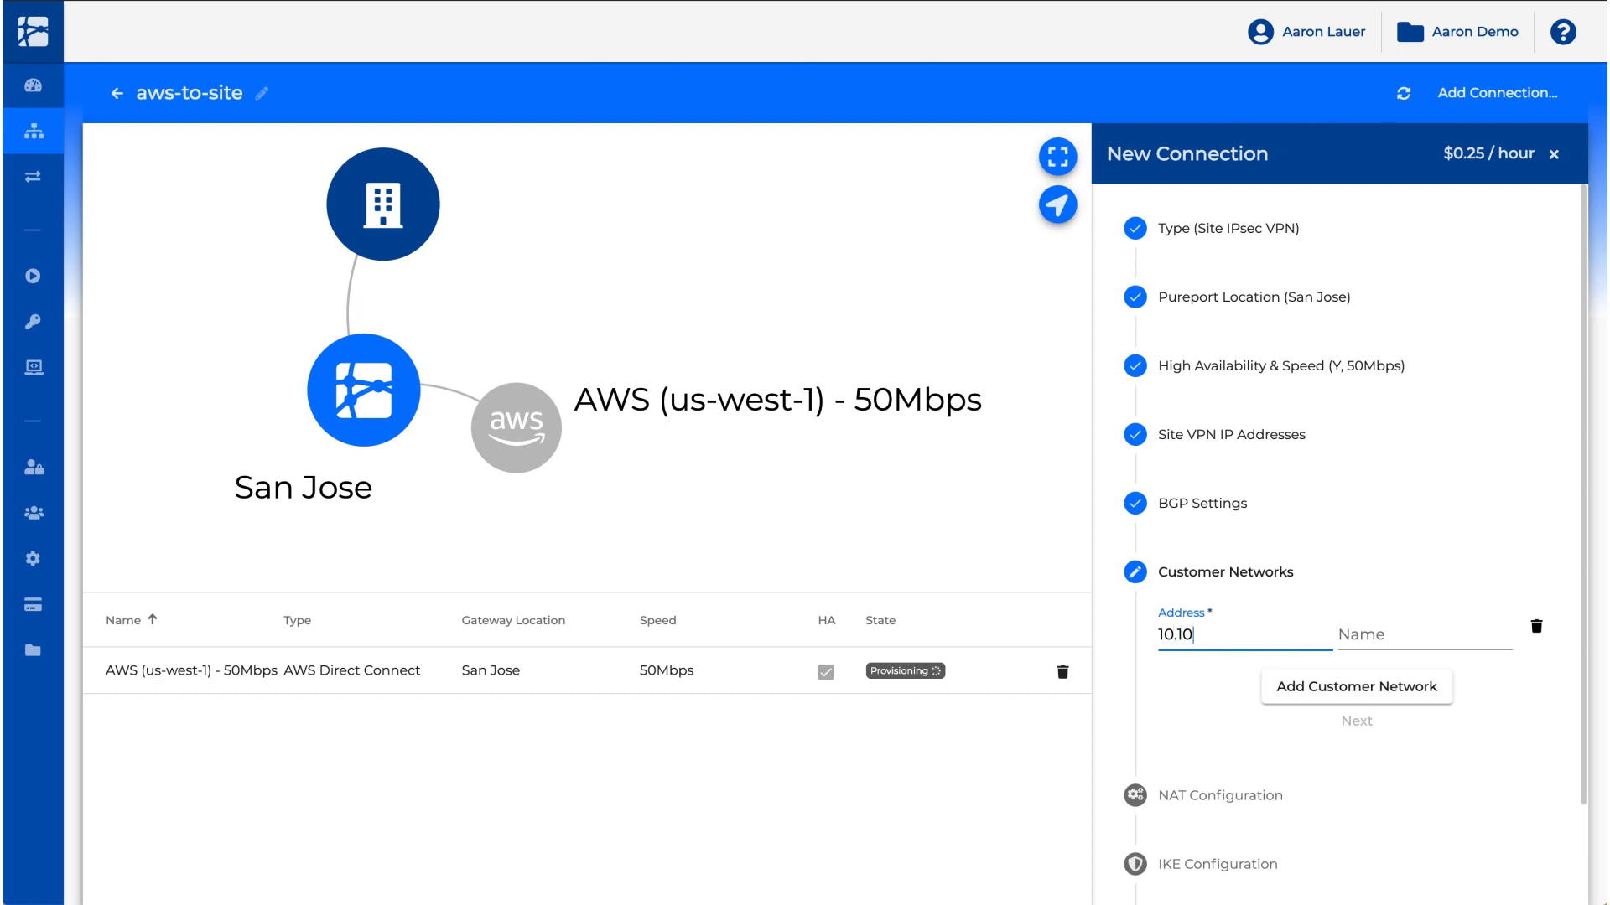
pyautogui.write('0.1.0/24')
pyautogui.press('Tab')
pyautogui.write('offi')
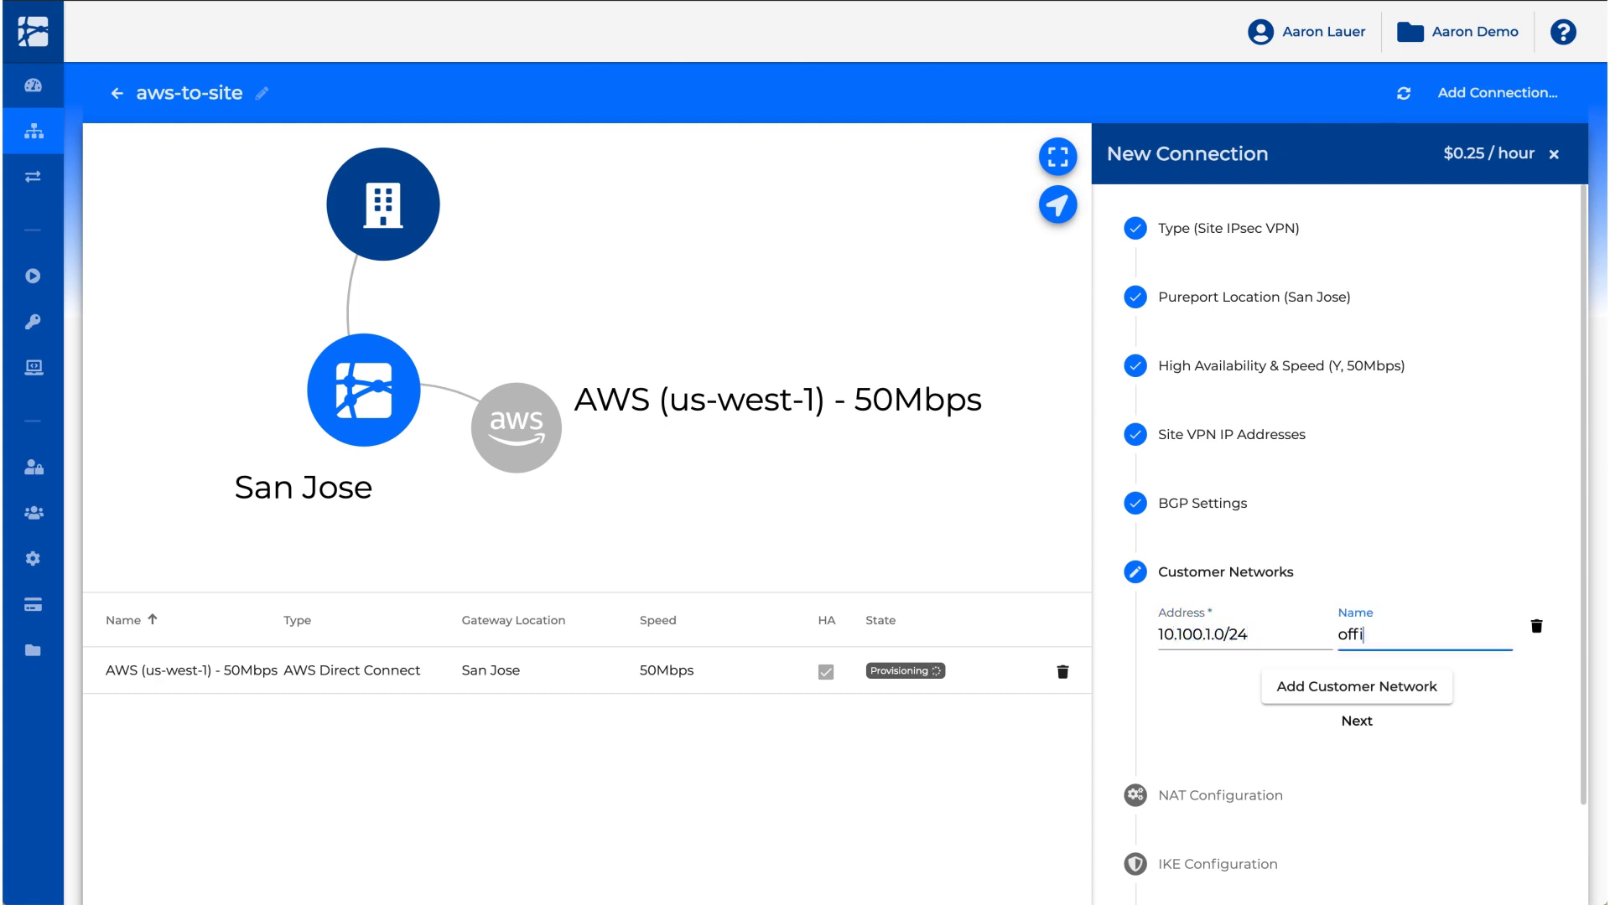
pyautogui.click(1375, 721)
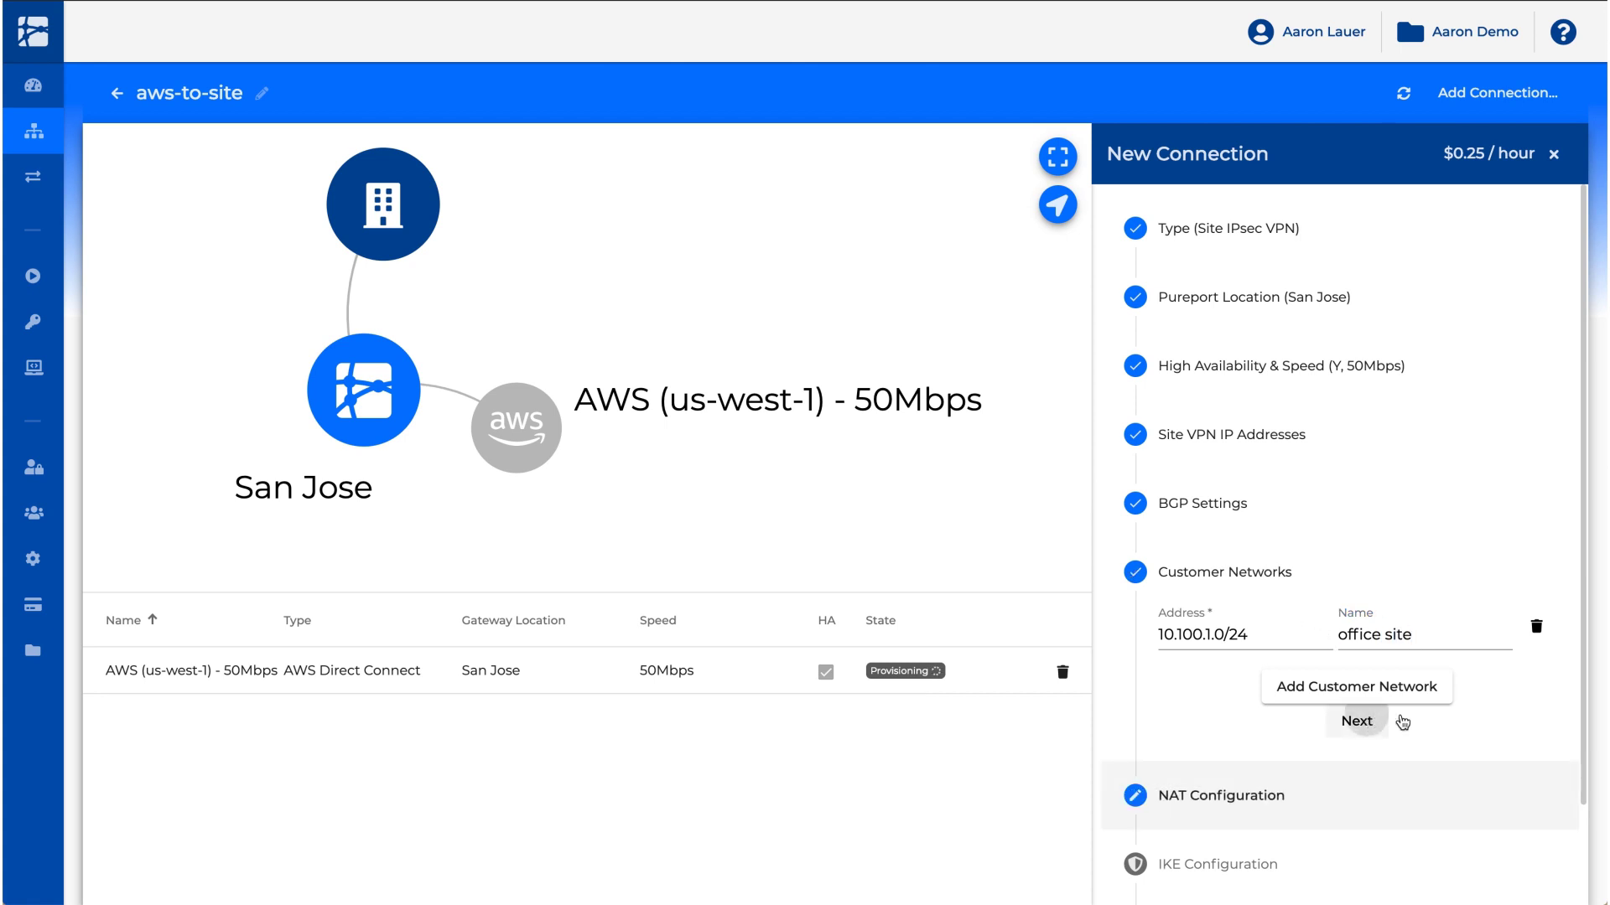
pyautogui.click(1369, 726)
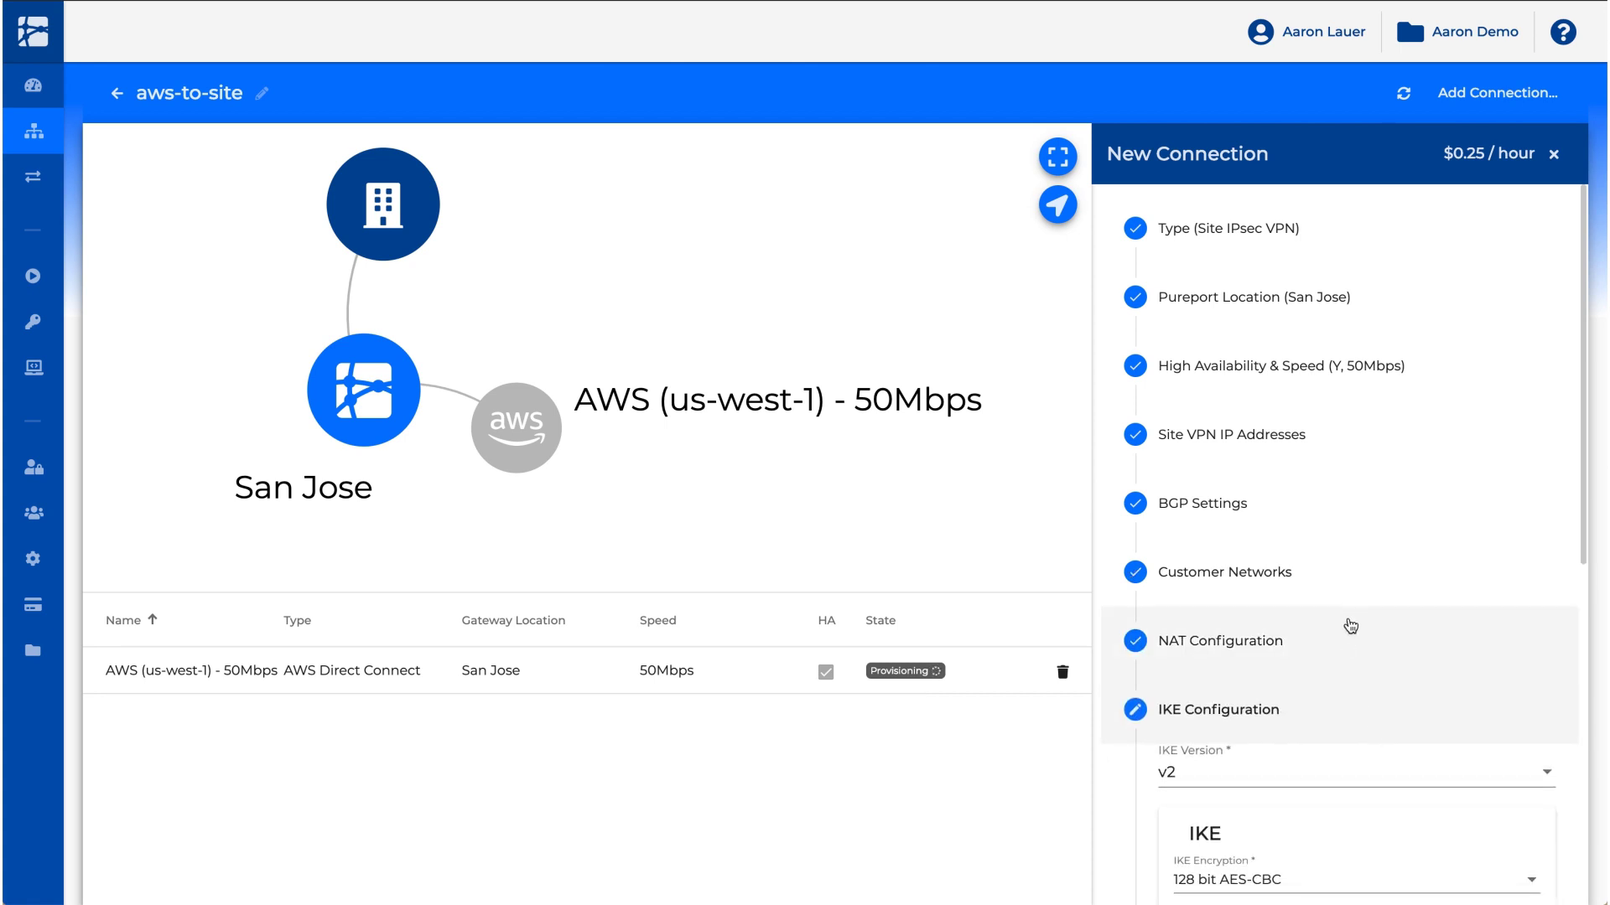
# Step: Keep IKE version v2, create 'VPN - San Jose - 50Mbps - HA', and refresh Direct Connect
pyautogui.scroll(-5, 1370, 751)
pyautogui.scroll(-1, 1366, 742)
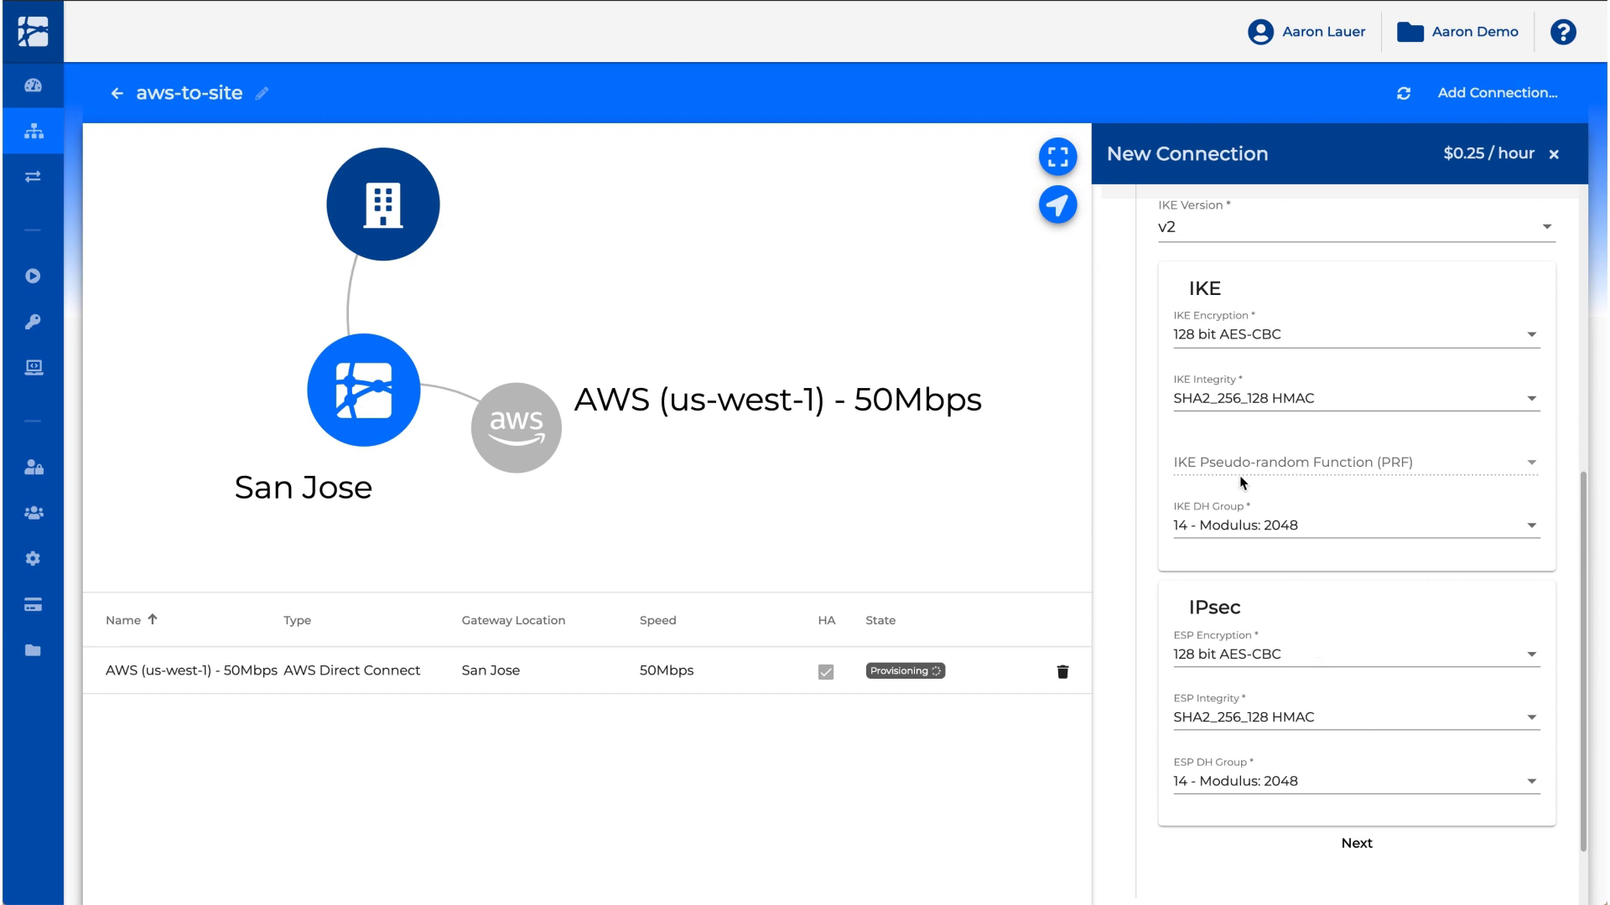
pyautogui.scroll(1, 1230, 289)
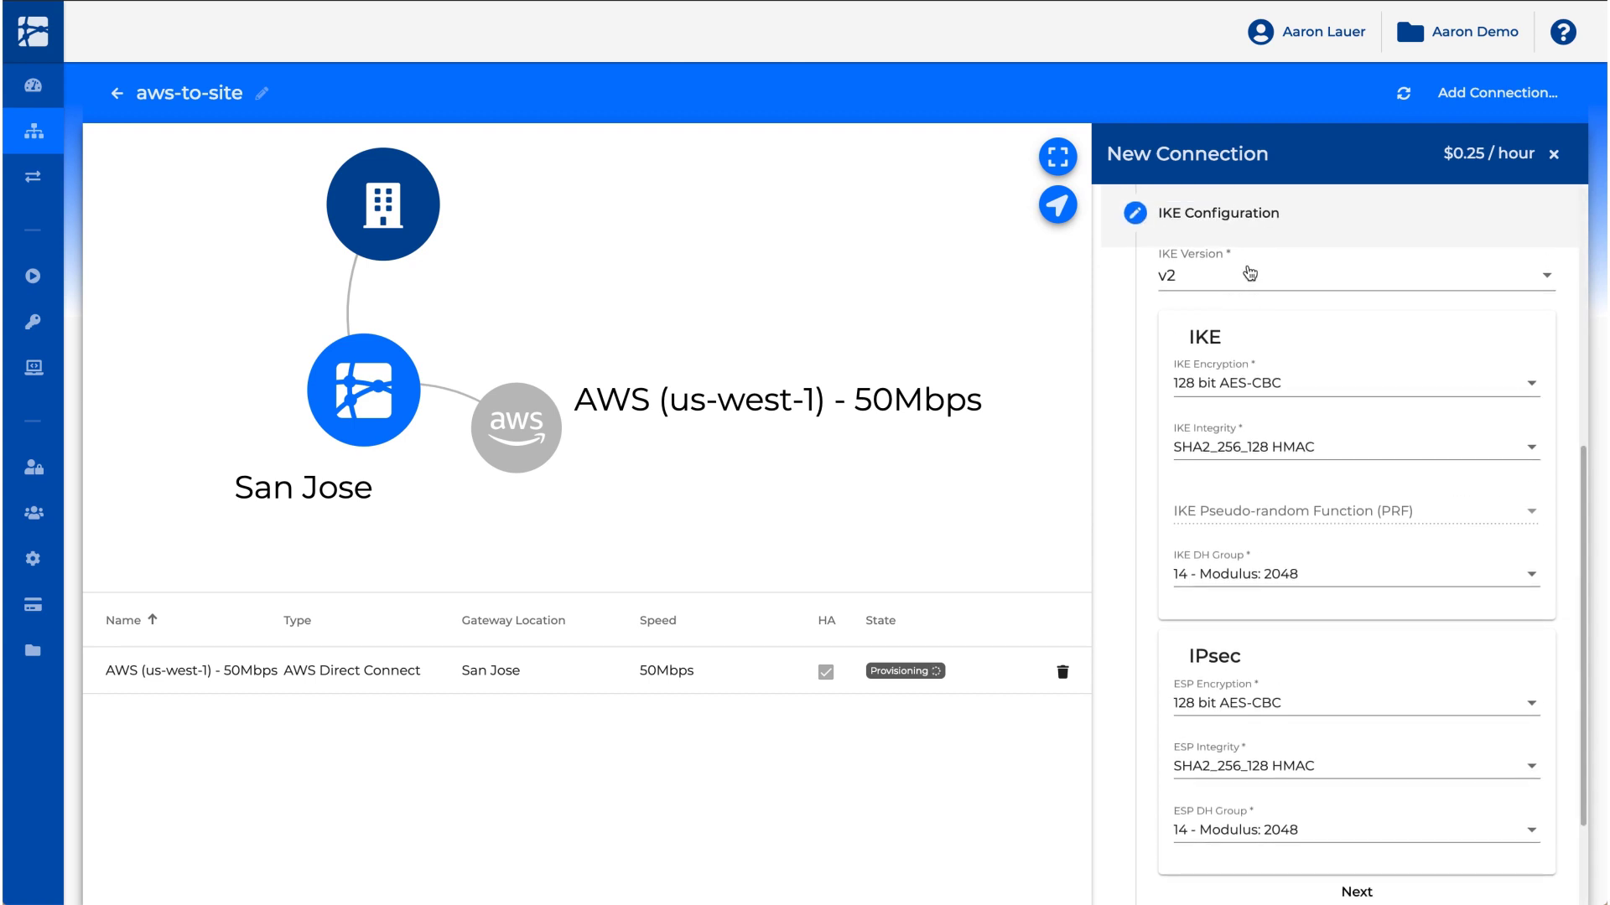
pyautogui.click(1187, 280)
pyautogui.click(1206, 280)
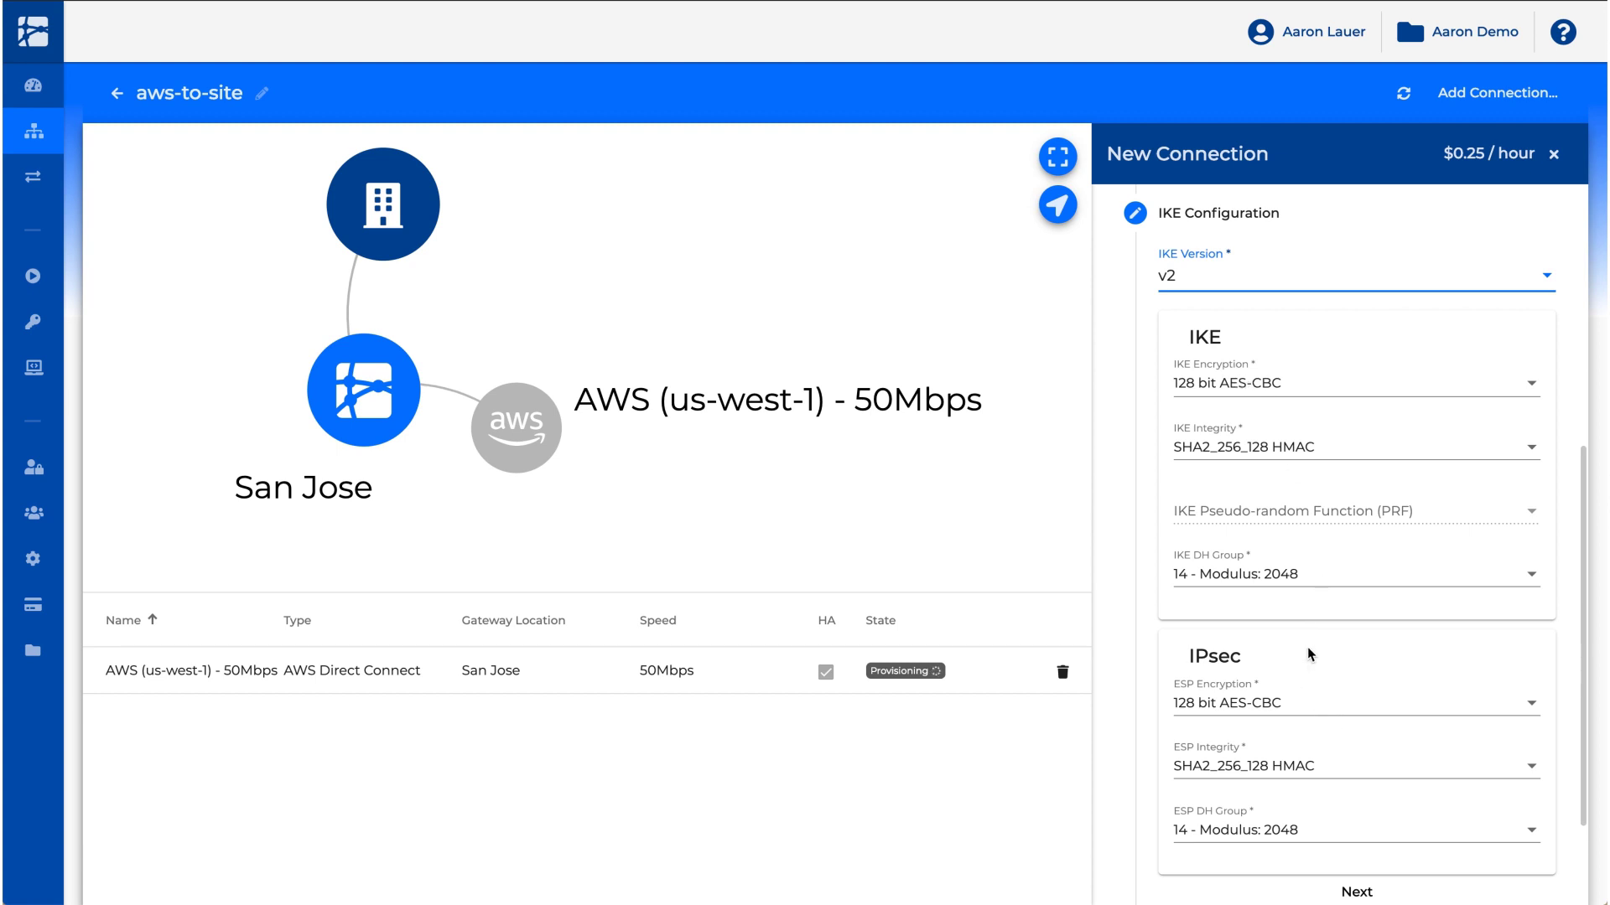
pyautogui.scroll(-2, 1275, 640)
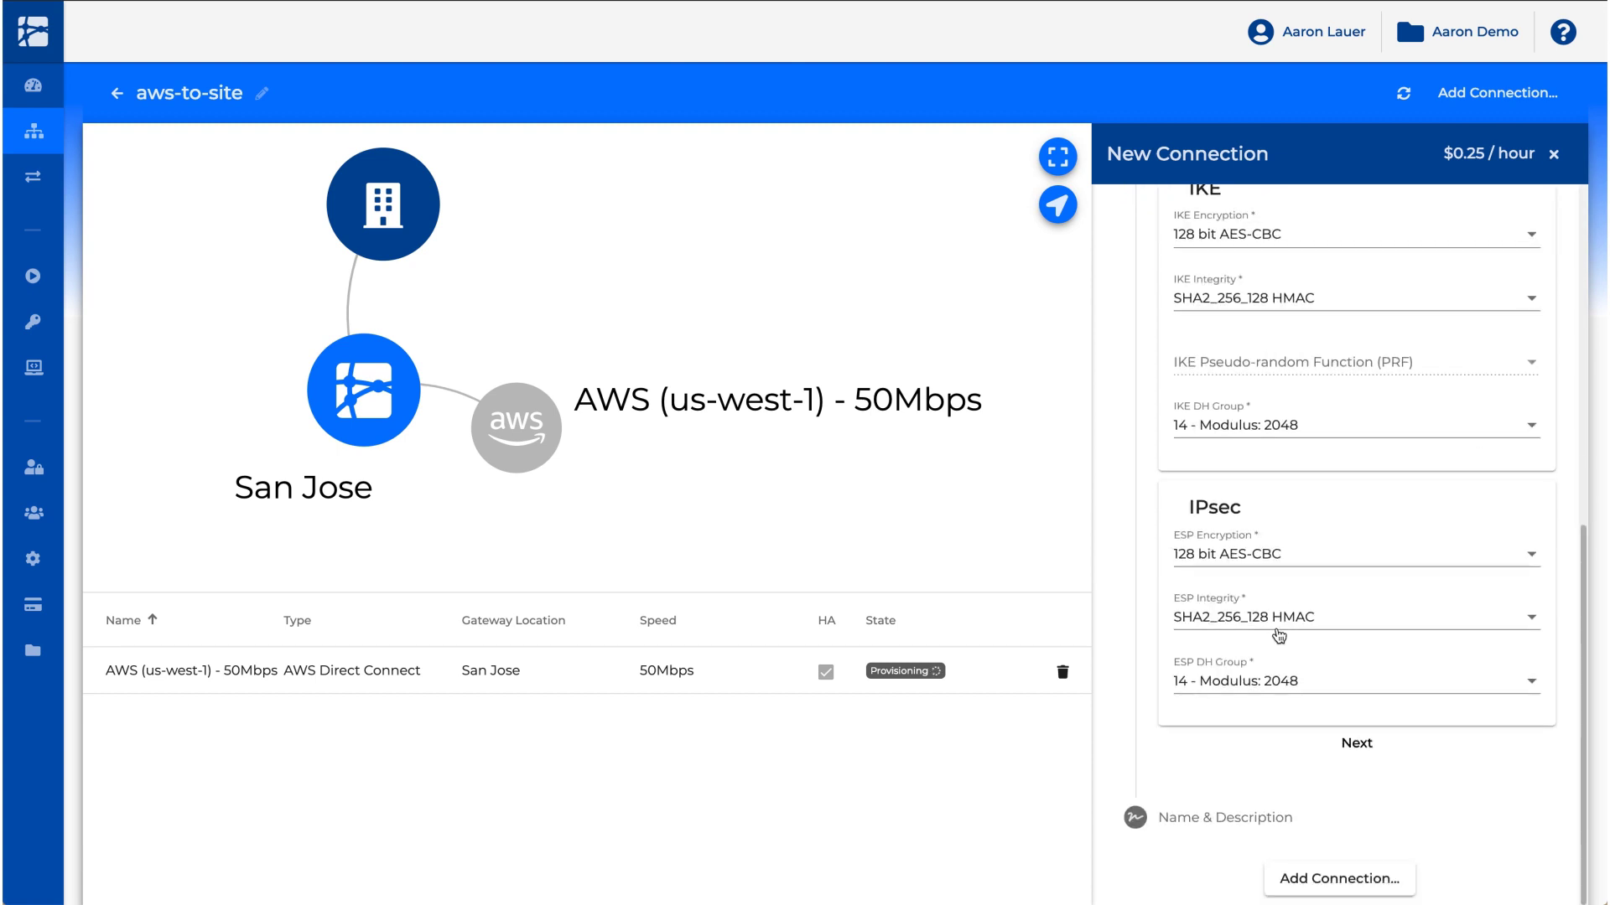
pyautogui.click(1358, 743)
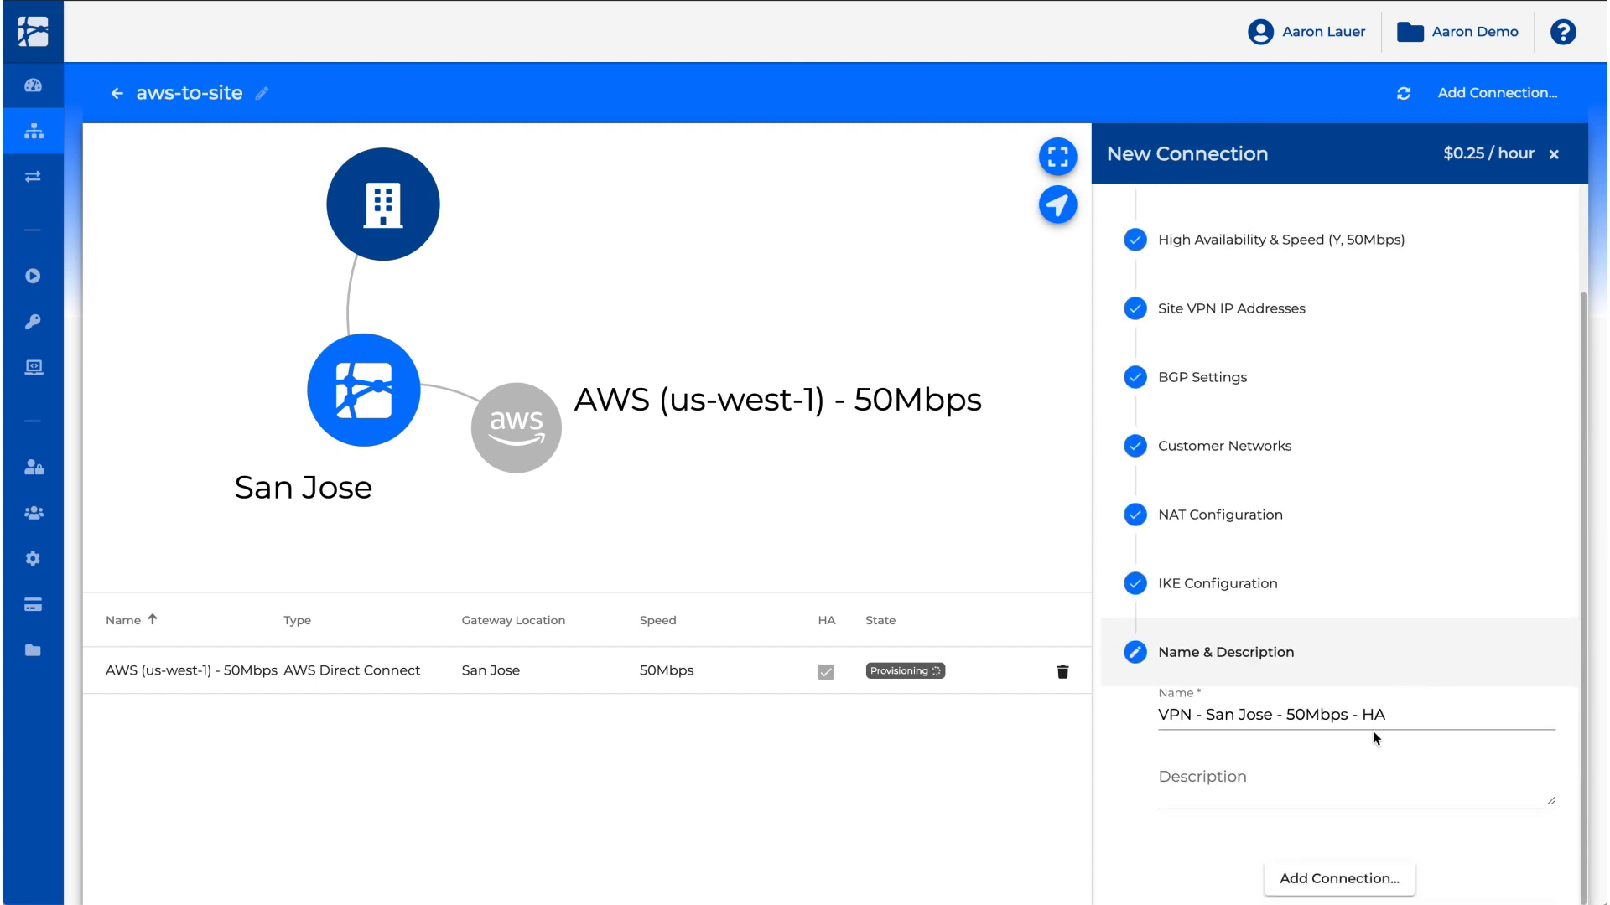
pyautogui.click(1339, 879)
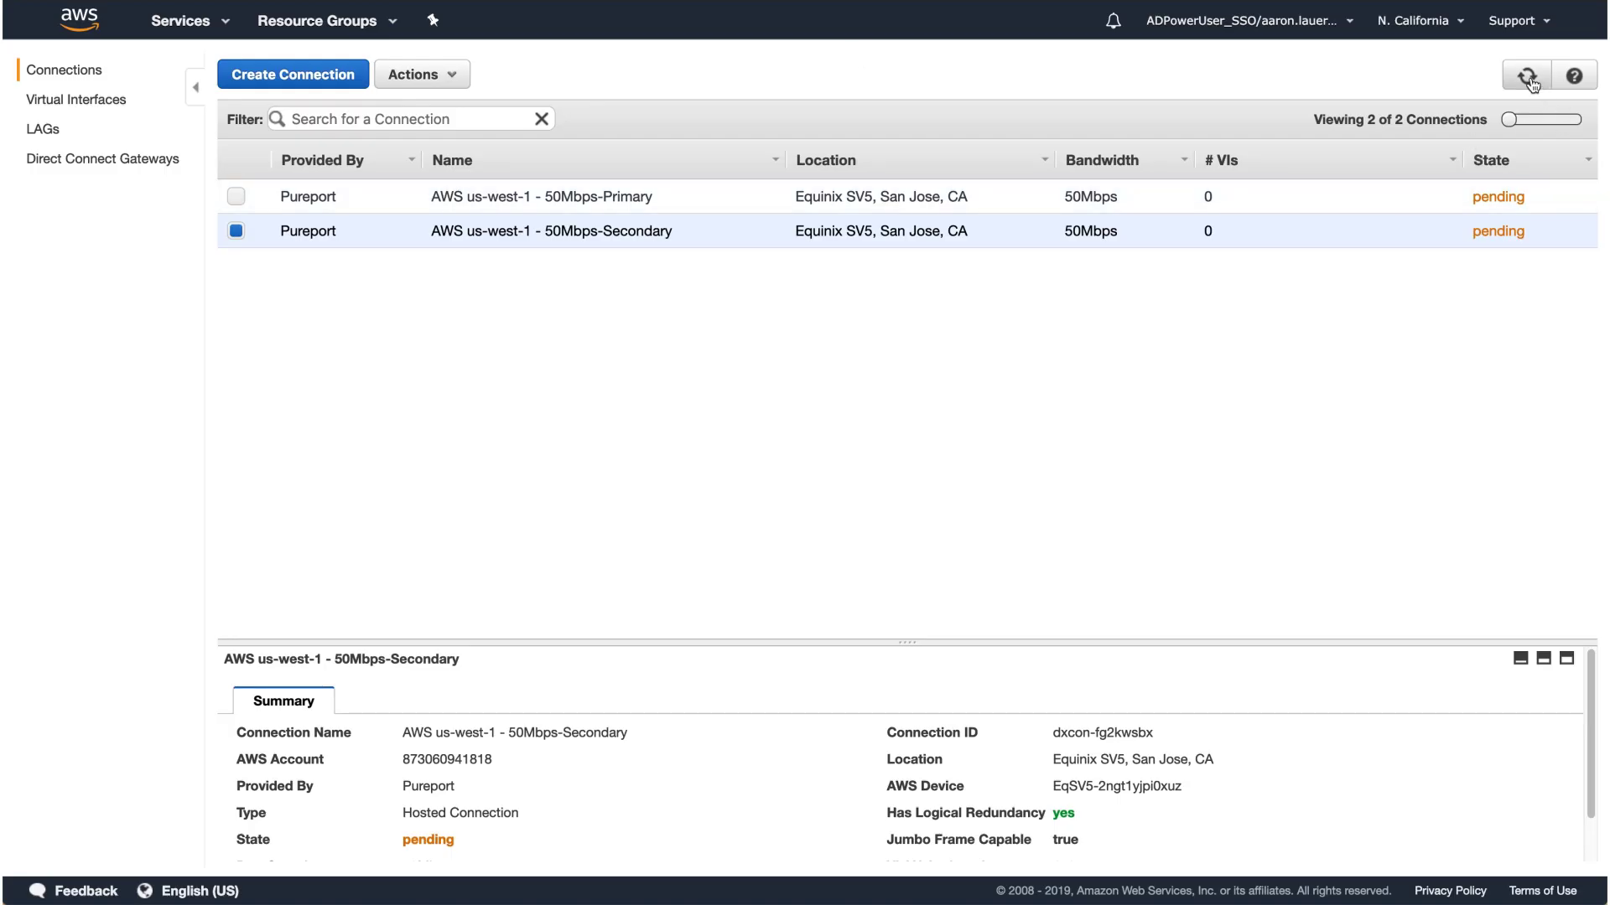
pyautogui.click(1529, 79)
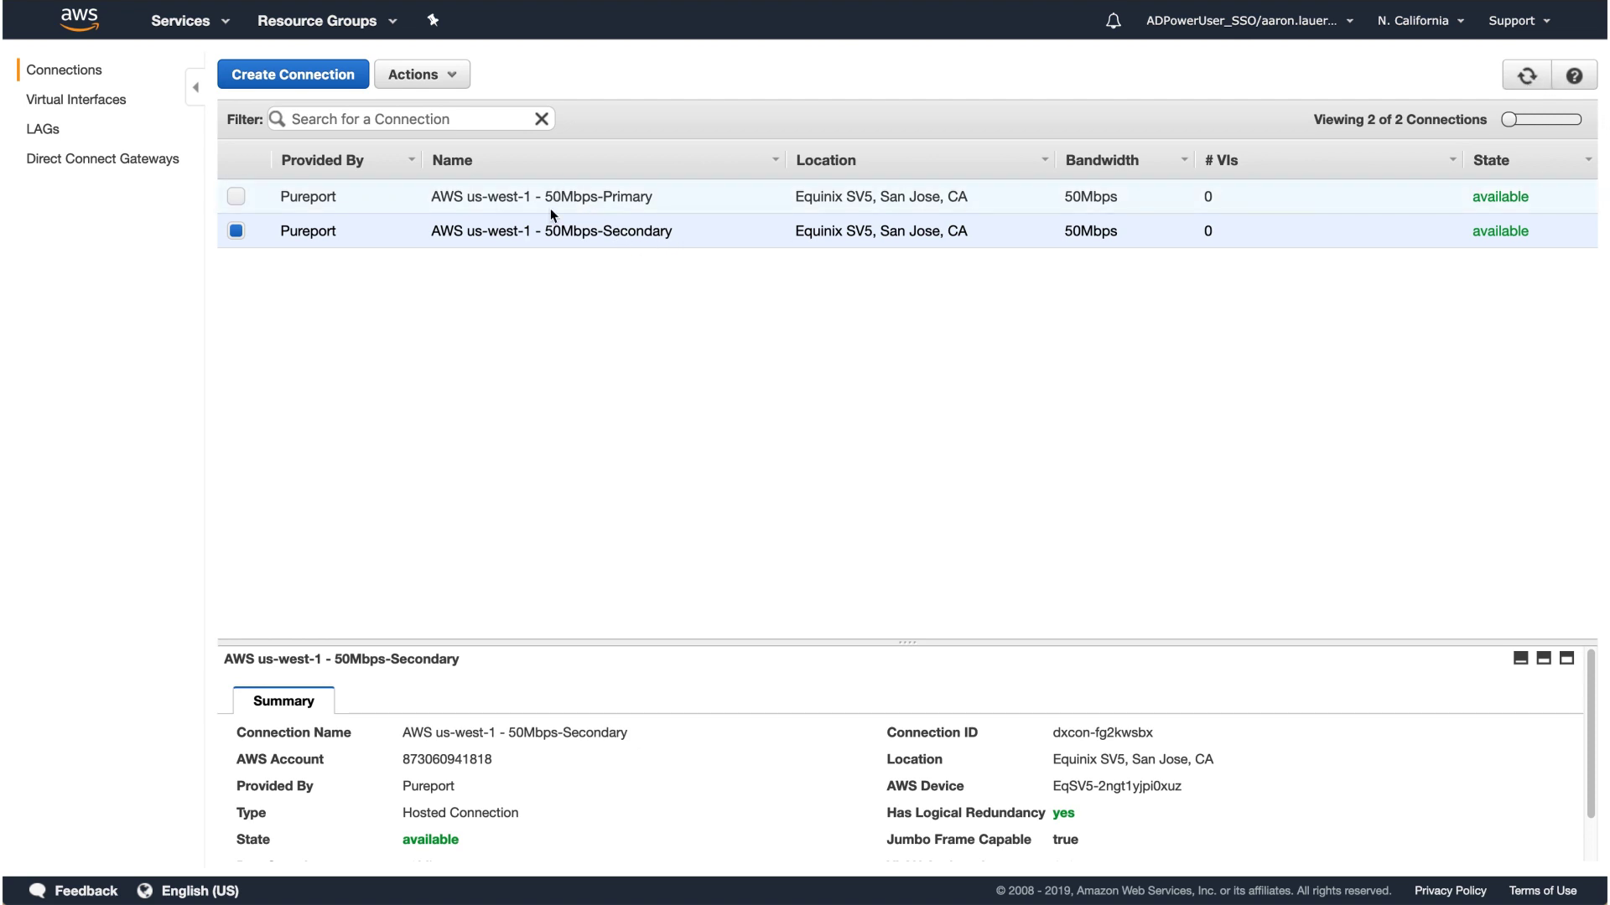
# Step: Open the Actions menu for the Secondary Direct Connect connection
pyautogui.click(464, 81)
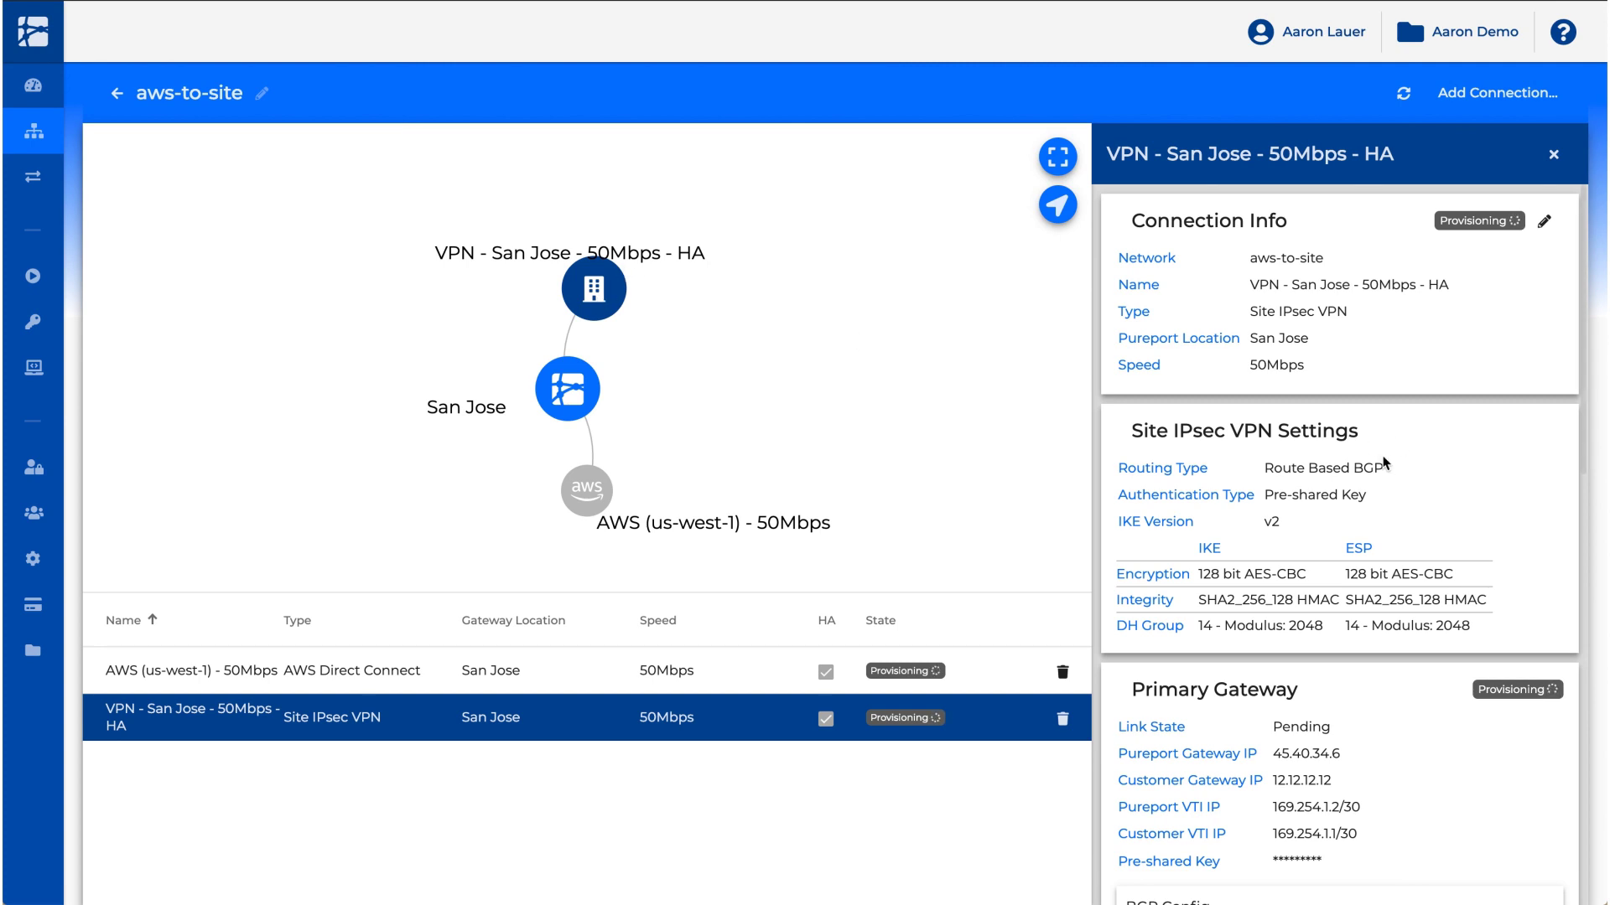
# Step: Show disconnected locations Seattle, Chicago, Ashburn and Dallas on the network map
pyautogui.scroll(-5, 1307, 414)
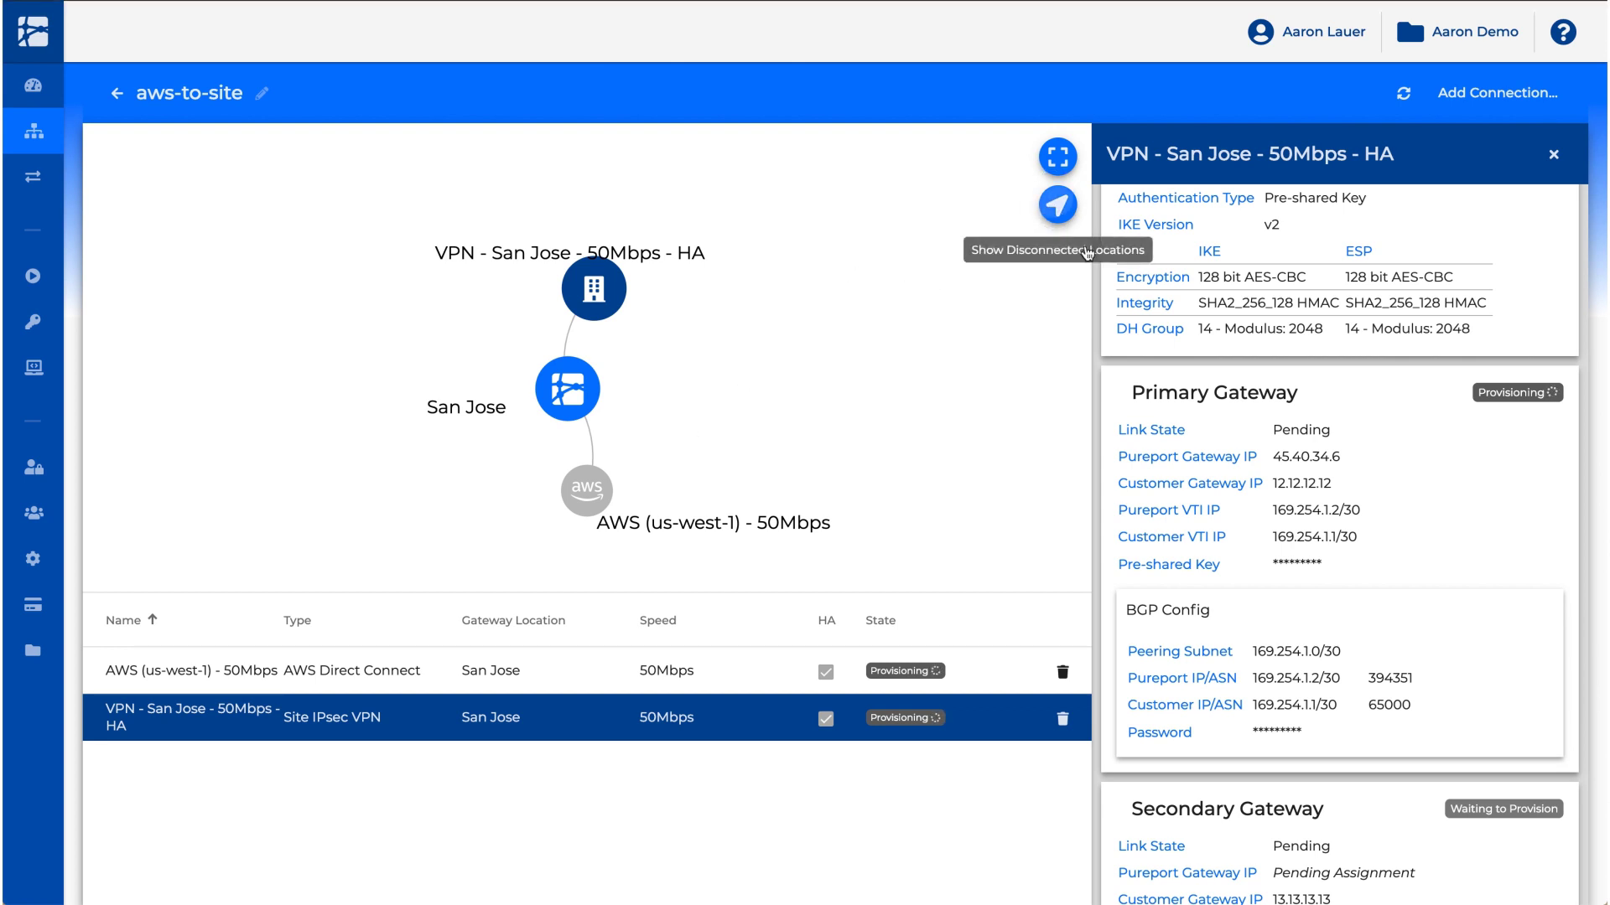
pyautogui.click(1058, 207)
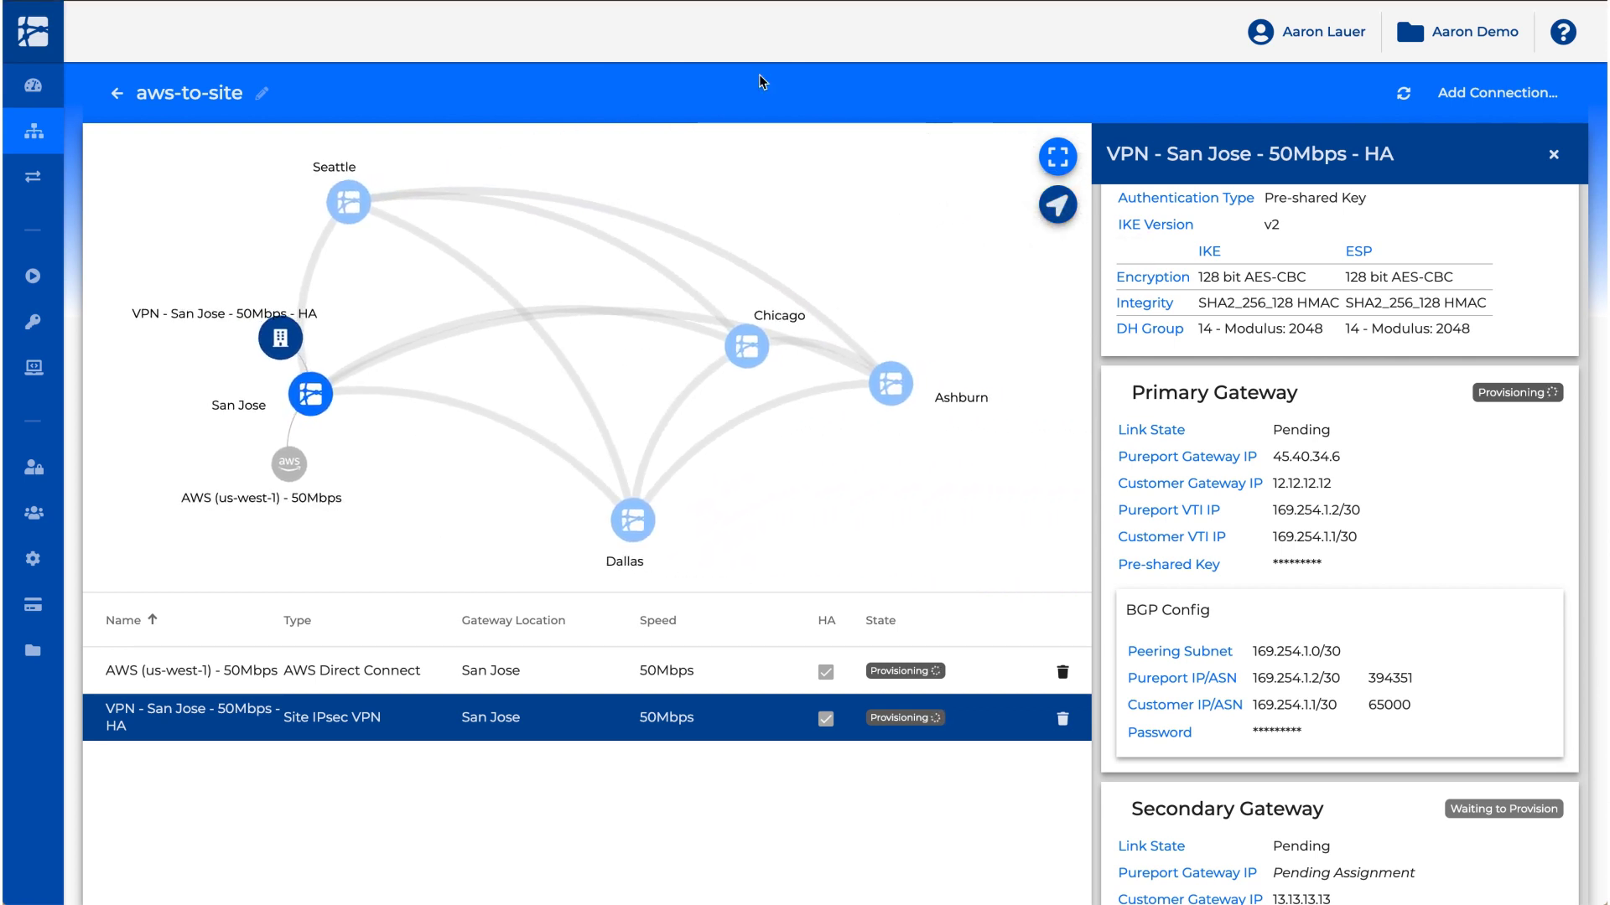